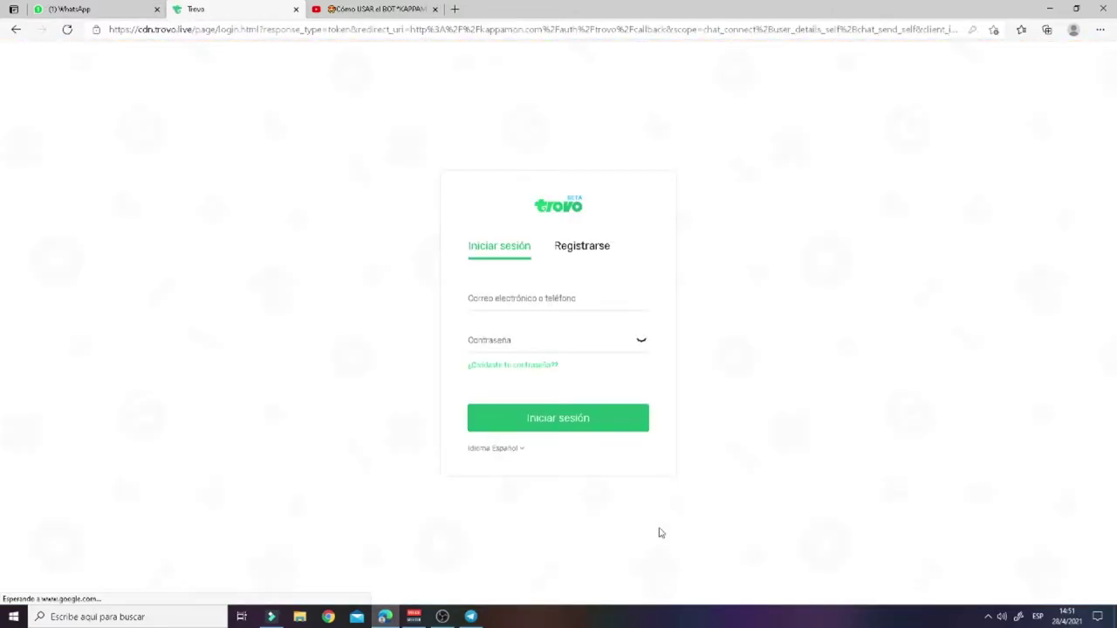
Sign in to Trovo with the account e-mail and the browser's saved password.
{"action": "left_click", "coordinate": [556, 304]}
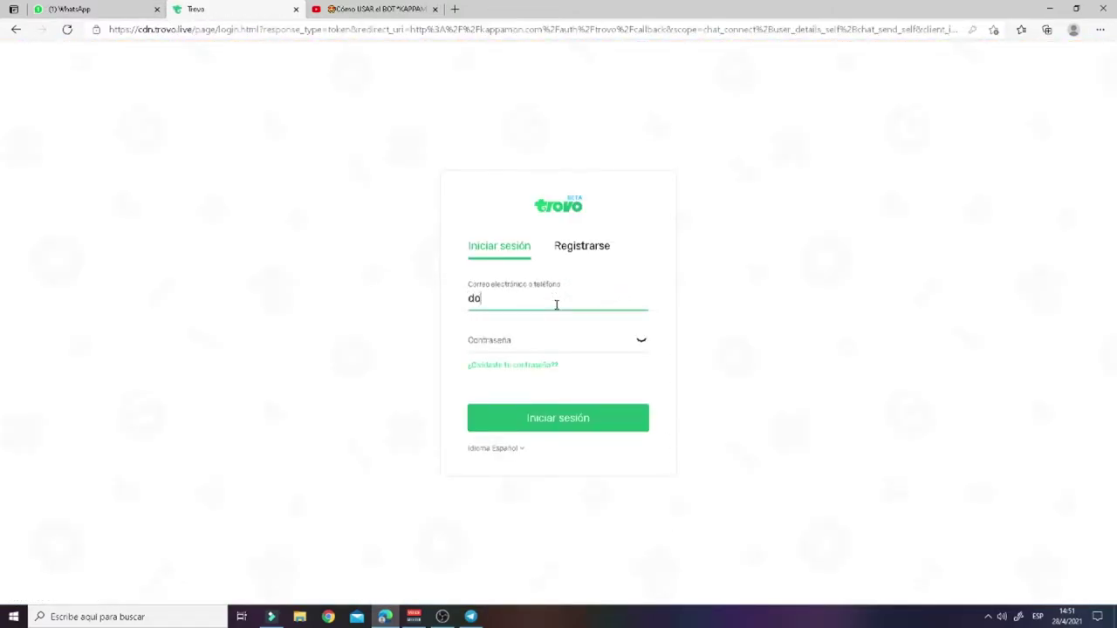
{"action": "type", "text": "donaire"}
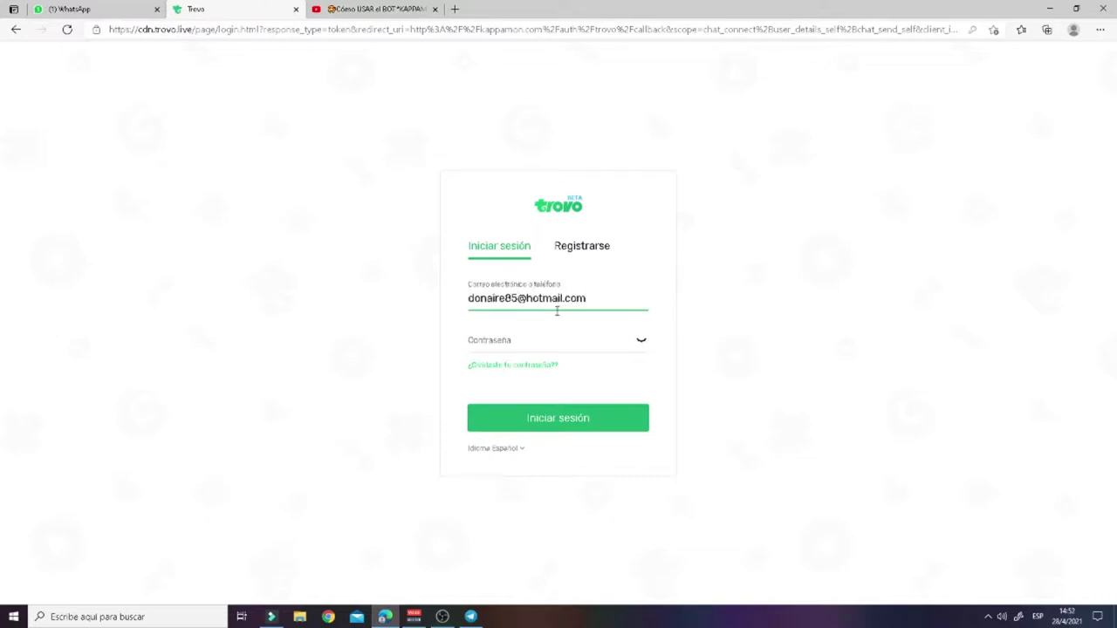
{"action": "left_click", "coordinate": [529, 343]}
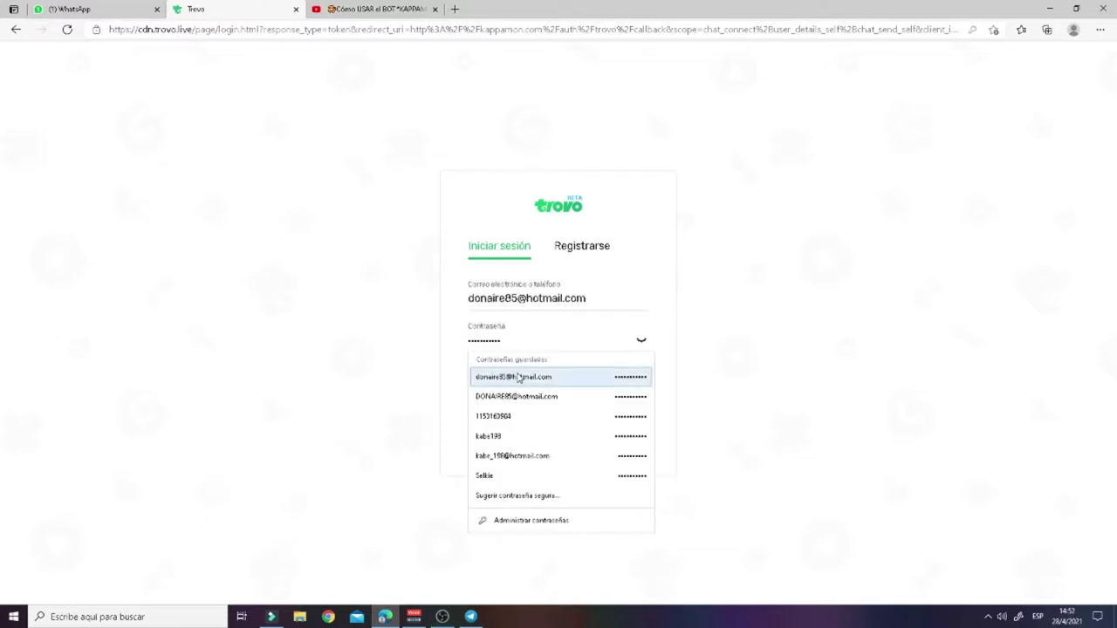
{"action": "left_click", "coordinate": [506, 376]}
{"action": "left_click", "coordinate": [489, 428]}
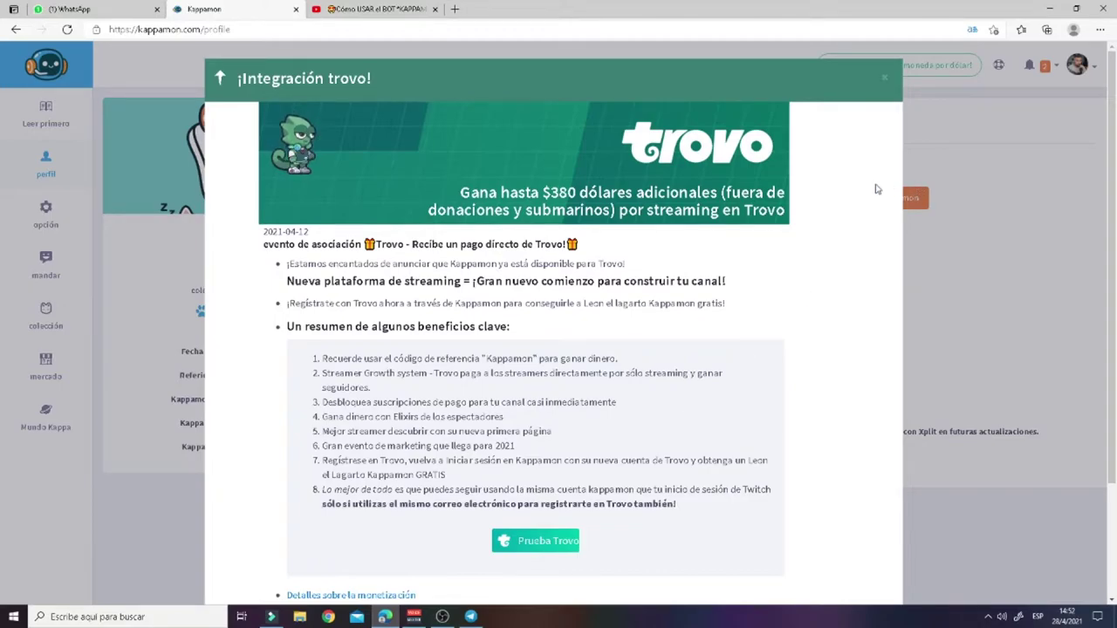
Dismiss the Trovo announcement, glance at the marketplace, and return to the profile page.
{"action": "left_click", "coordinate": [885, 78]}
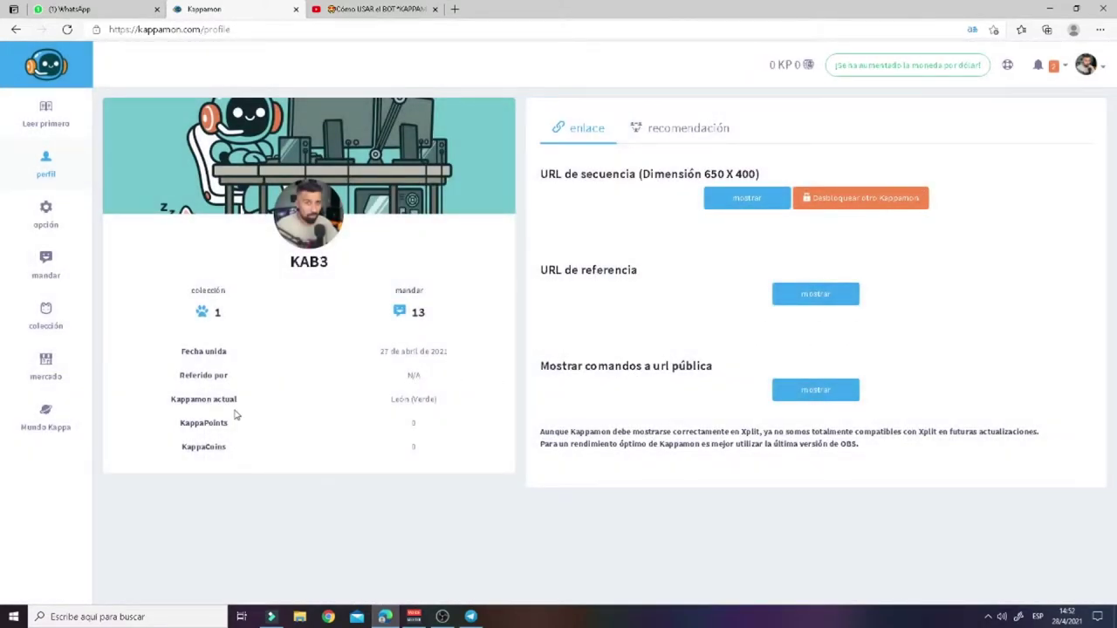
{"action": "left_click", "coordinate": [57, 377]}
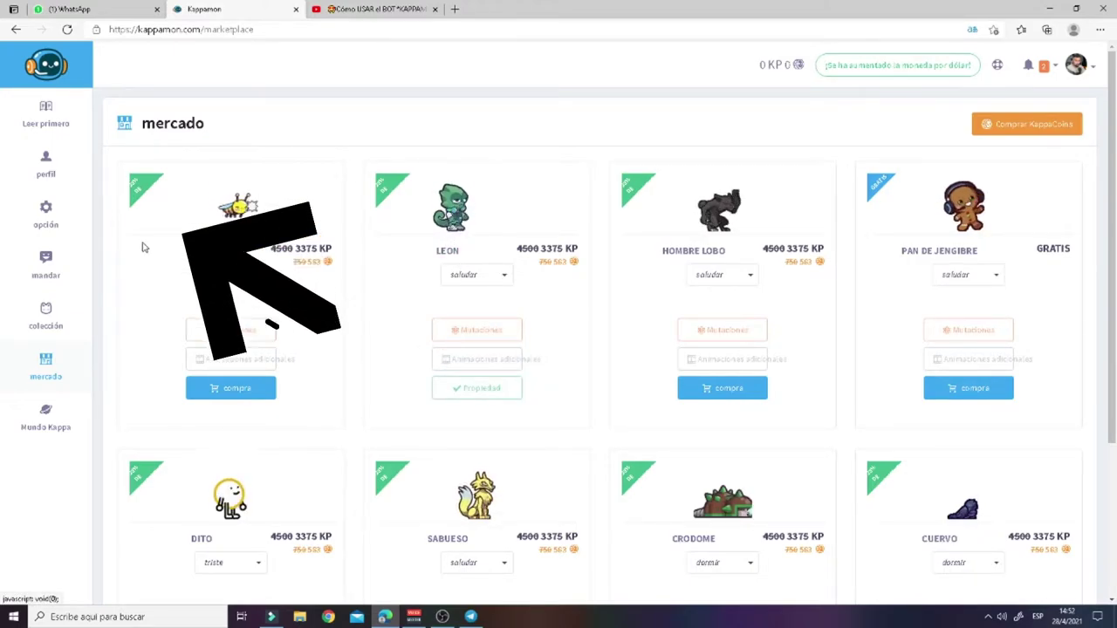
{"action": "left_click", "coordinate": [43, 175]}
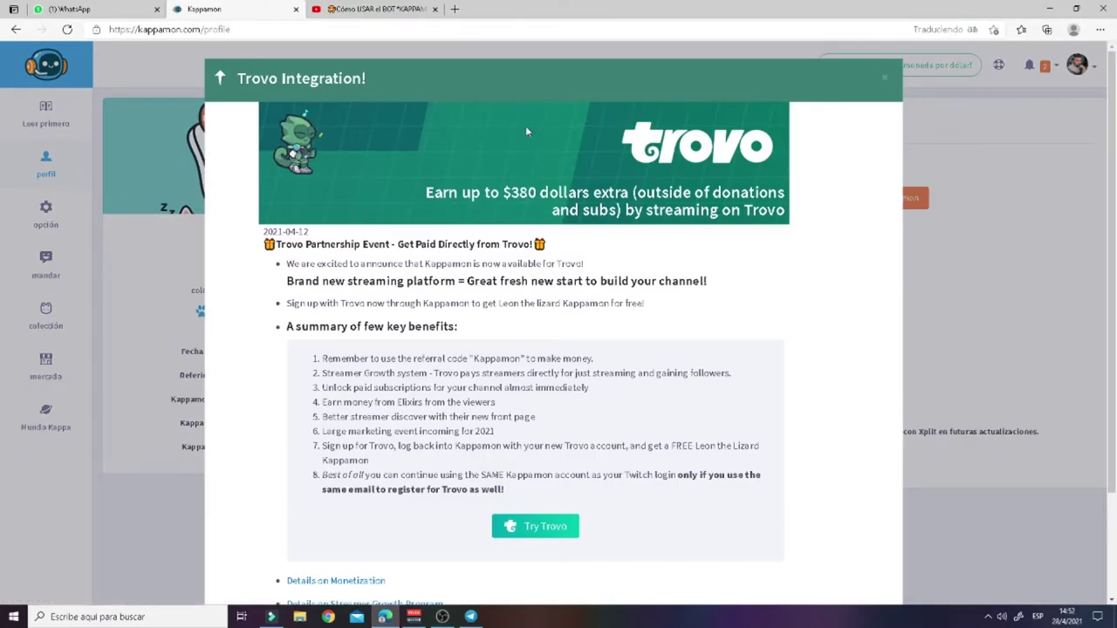
{"action": "left_click", "coordinate": [884, 78]}
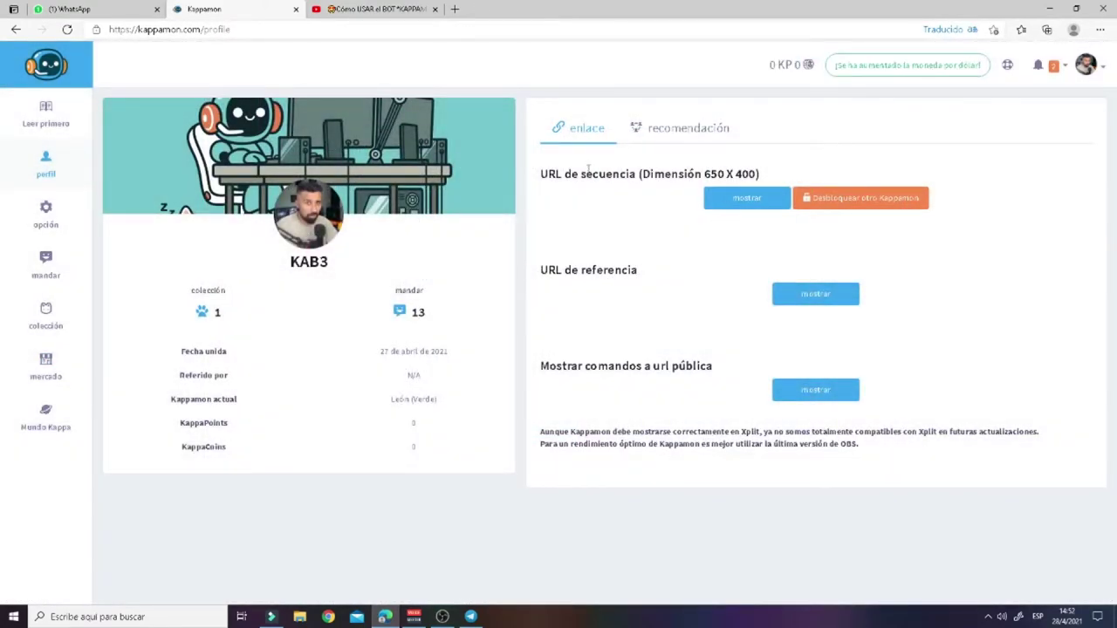
Reveal and copy the 650 x 400 stream sequence URL, then bring OBS Studio forward.
{"action": "left_click_drag", "start_coordinate": [555, 174], "coordinate": [764, 179]}
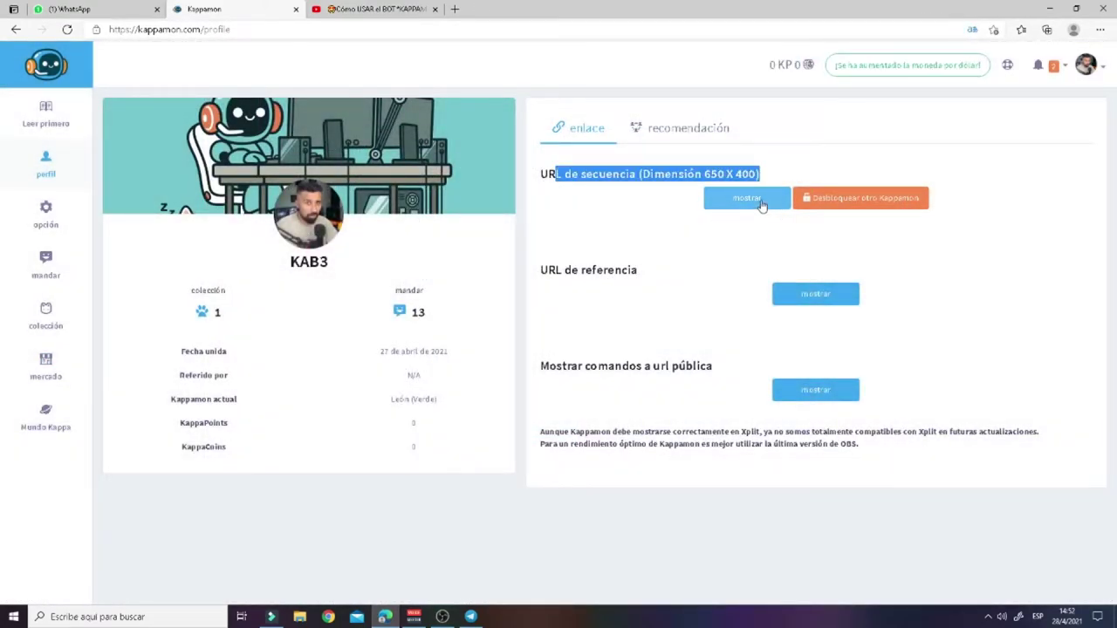
{"action": "left_click", "coordinate": [747, 199]}
{"action": "left_click_drag", "start_coordinate": [840, 245], "coordinate": [571, 246]}
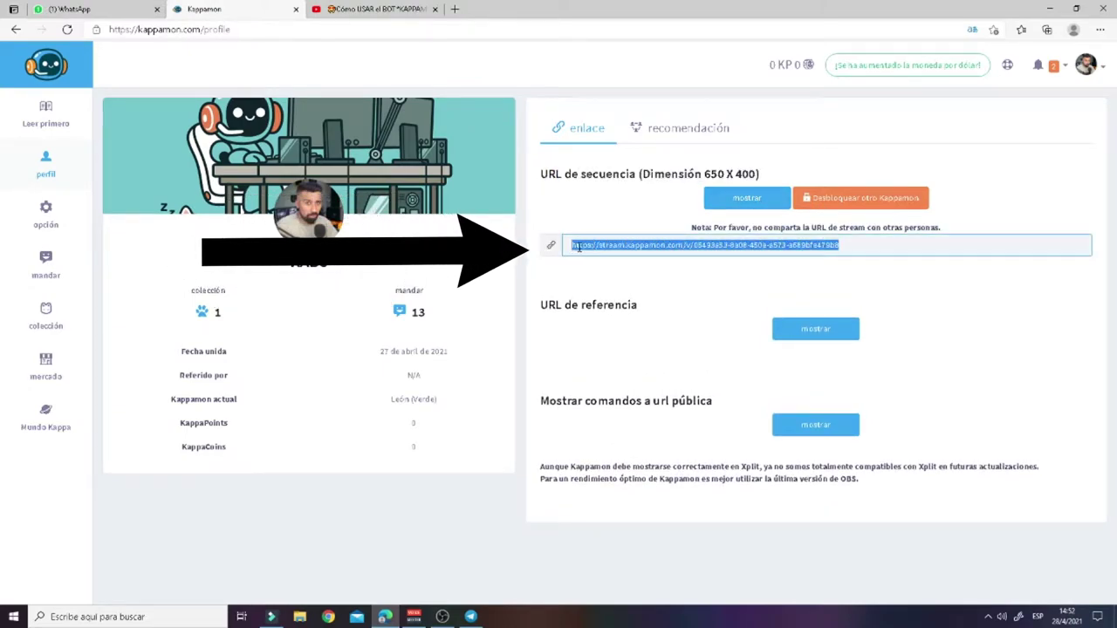
{"action": "right_click", "coordinate": [583, 249]}
{"action": "left_click", "coordinate": [631, 259]}
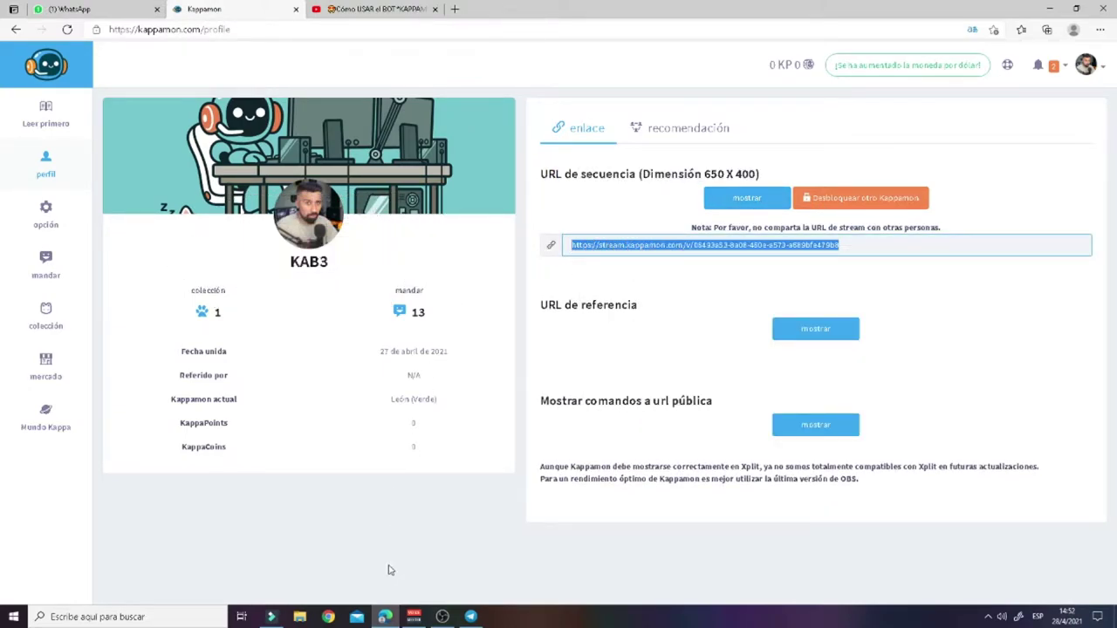
{"action": "left_click", "coordinate": [443, 617]}
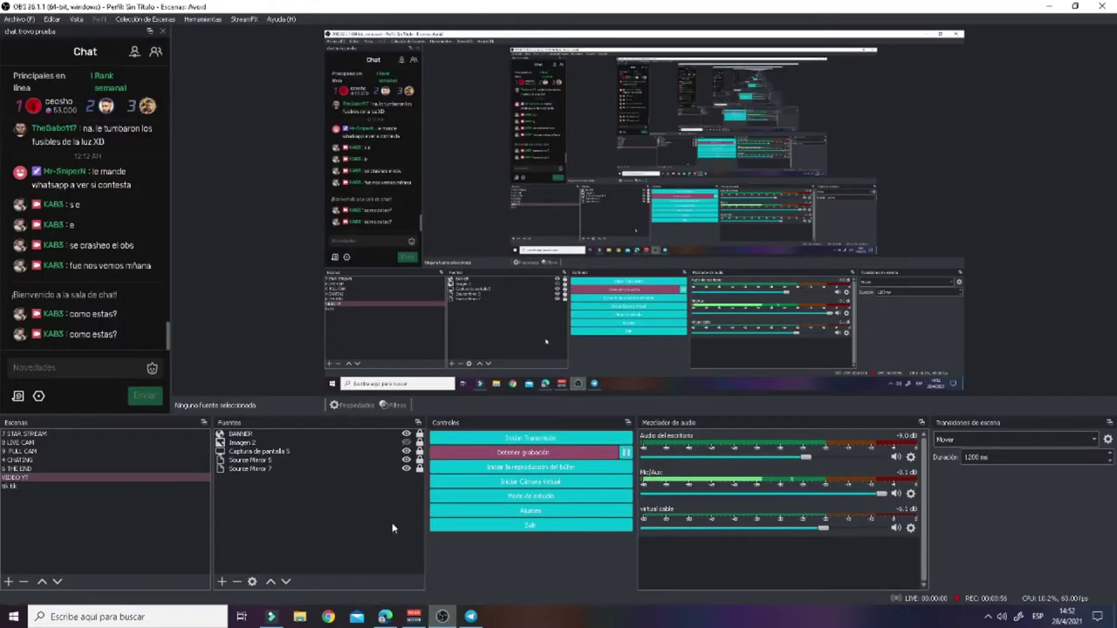
Add an OBS browser source named kappa using the copied Kappamon stream URL.
{"action": "left_click", "coordinate": [223, 583]}
{"action": "left_click", "coordinate": [268, 496]}
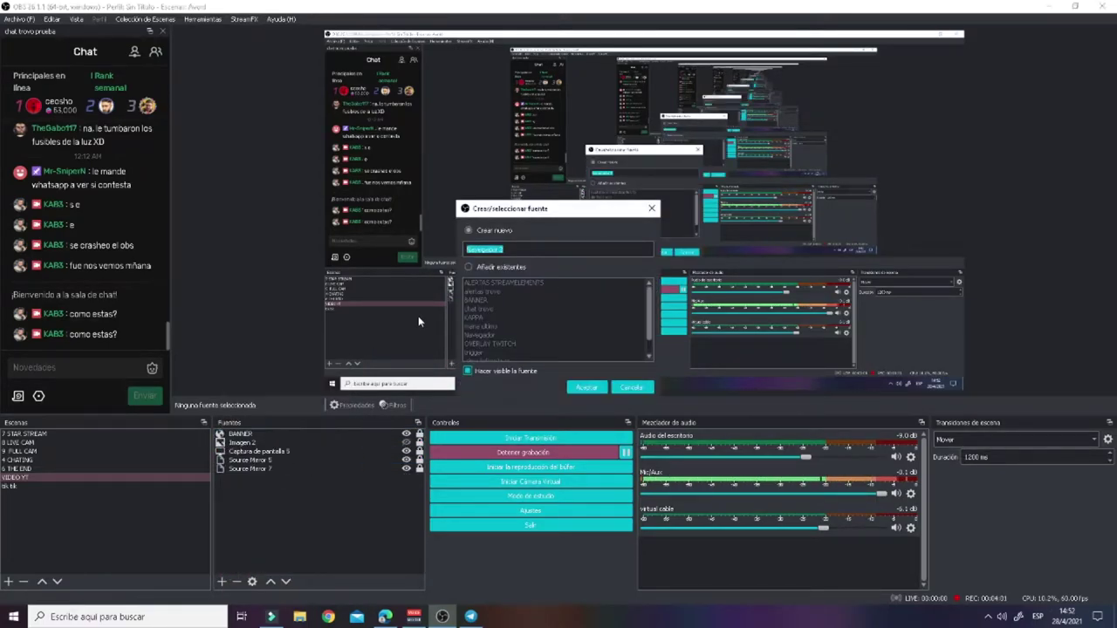
{"action": "type", "text": "kappa"}
{"action": "key", "text": "Return"}
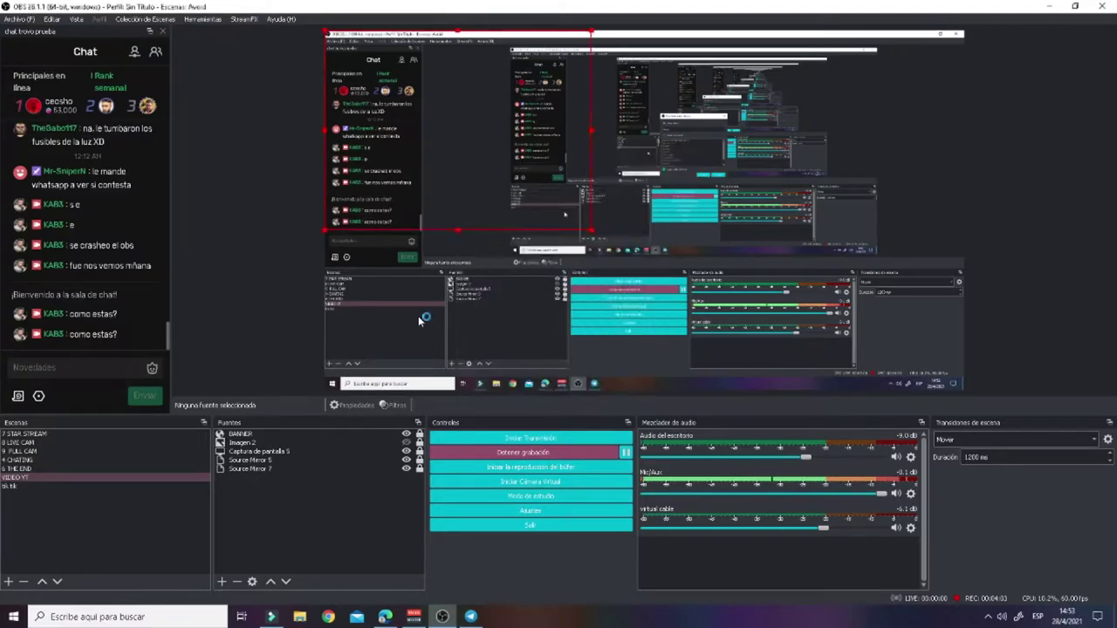
{"action": "left_click_drag", "start_coordinate": [534, 363], "coordinate": [404, 372]}
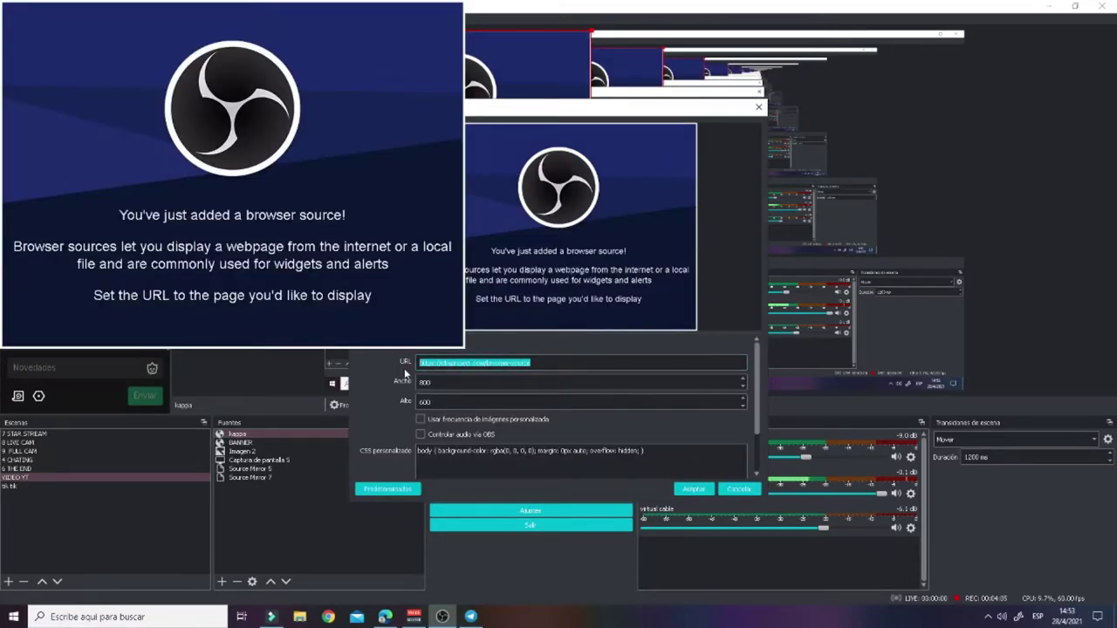
{"action": "key", "text": "ctrl+v"}
{"action": "left_click", "coordinate": [694, 488]}
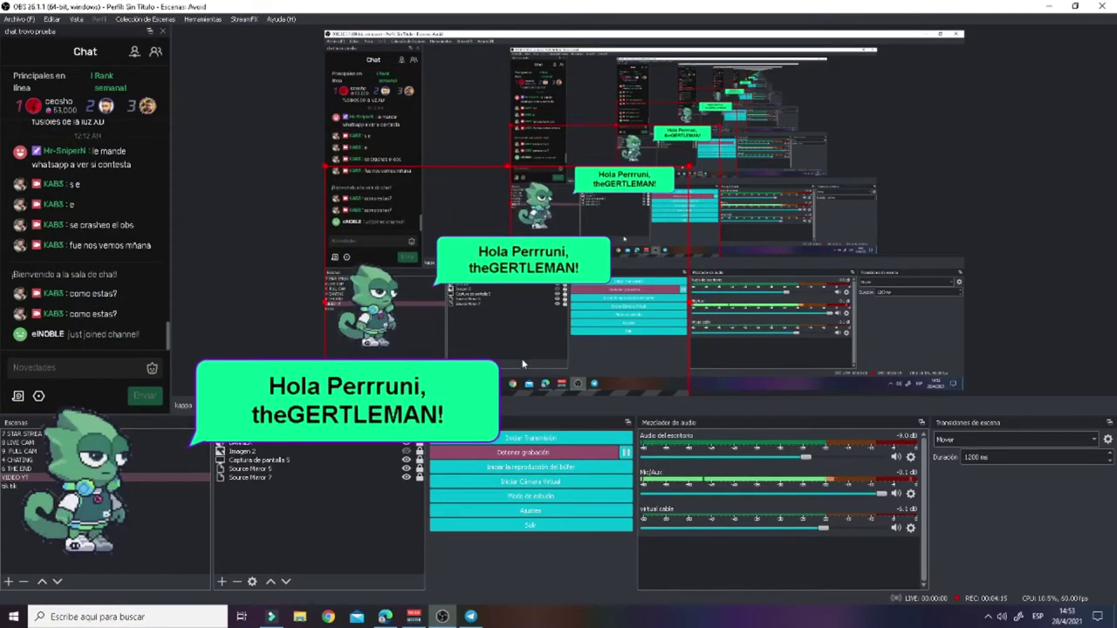
{"action": "left_click", "coordinate": [385, 616]}
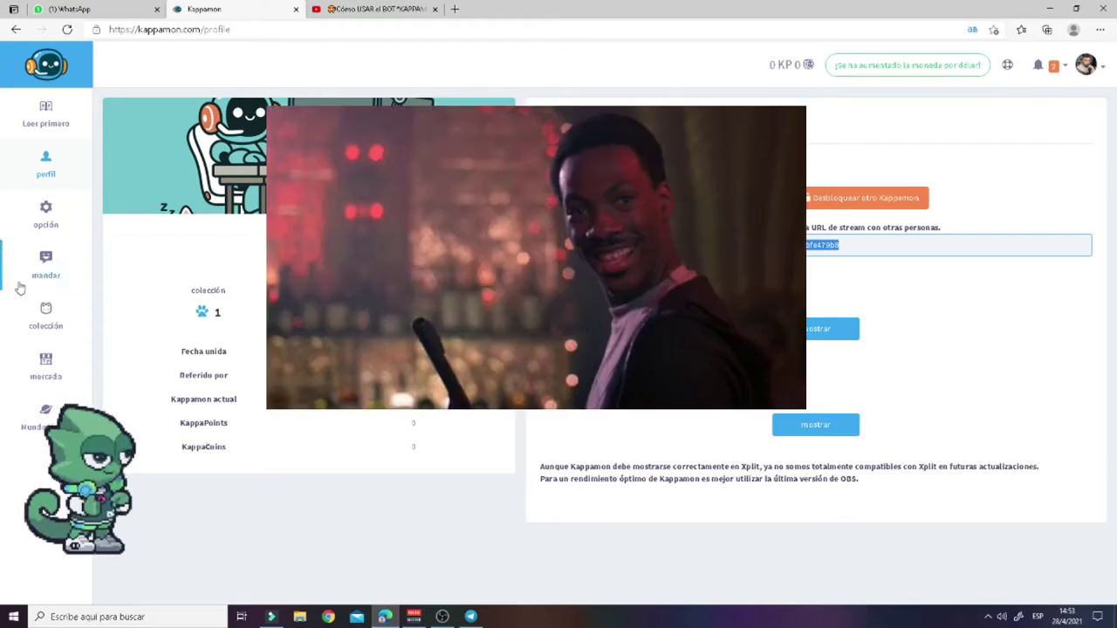
Open Kappamon's chat commands list, scroll through it, and start a new command.
{"action": "left_click", "coordinate": [48, 275]}
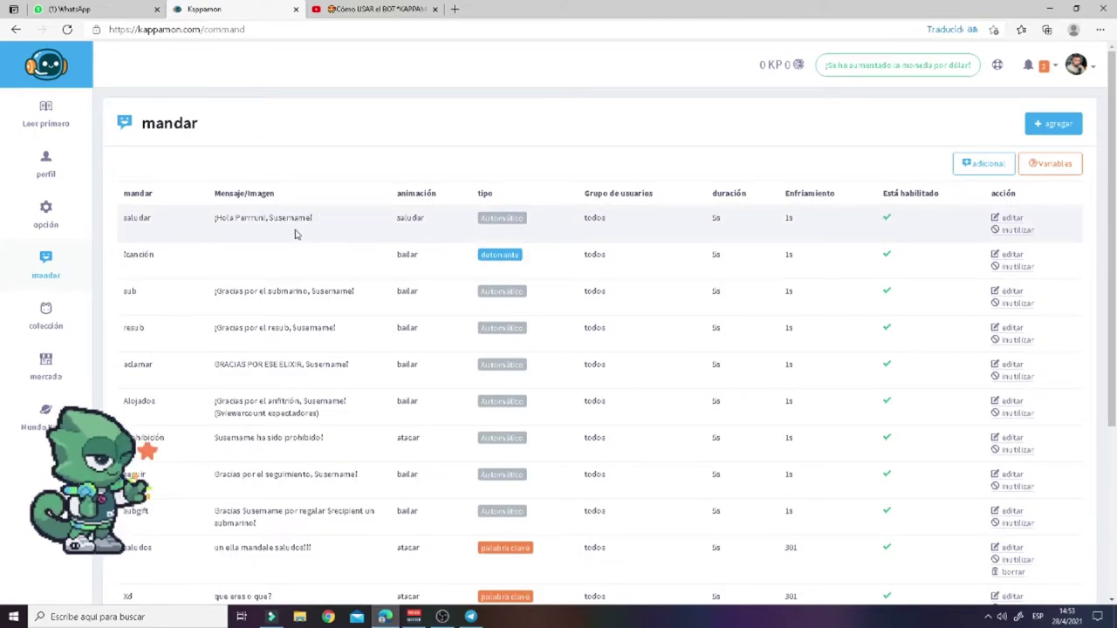
{"action": "scroll", "coordinate": [294, 237], "scroll_direction": "down", "scroll_amount": 1}
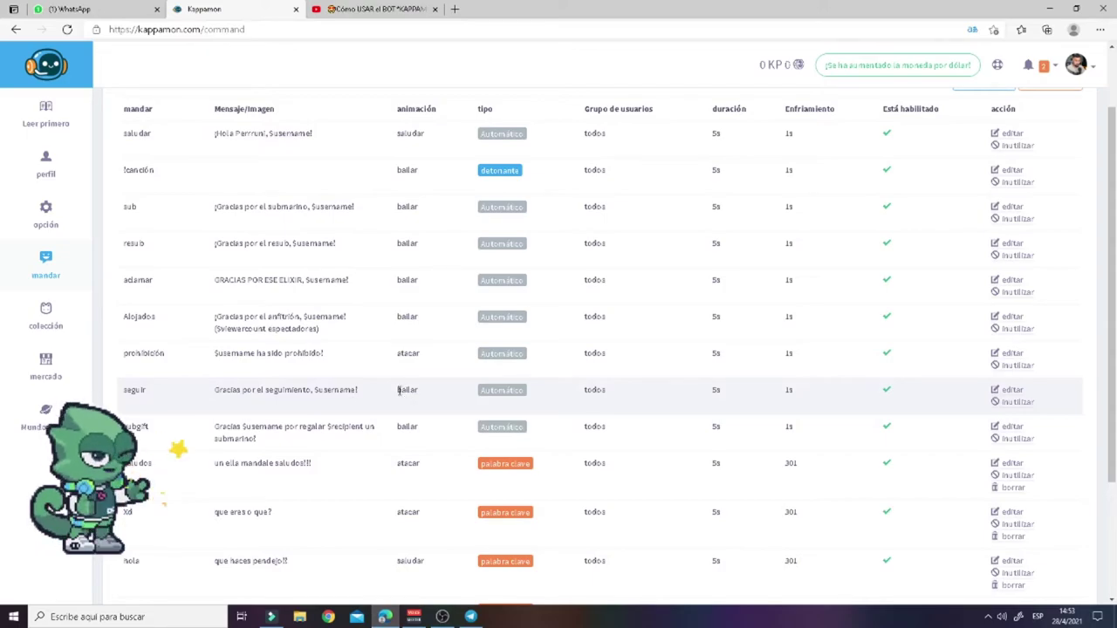
{"action": "scroll", "coordinate": [495, 350], "scroll_direction": "down", "scroll_amount": 1}
{"action": "scroll", "coordinate": [511, 306], "scroll_direction": "up", "scroll_amount": 2}
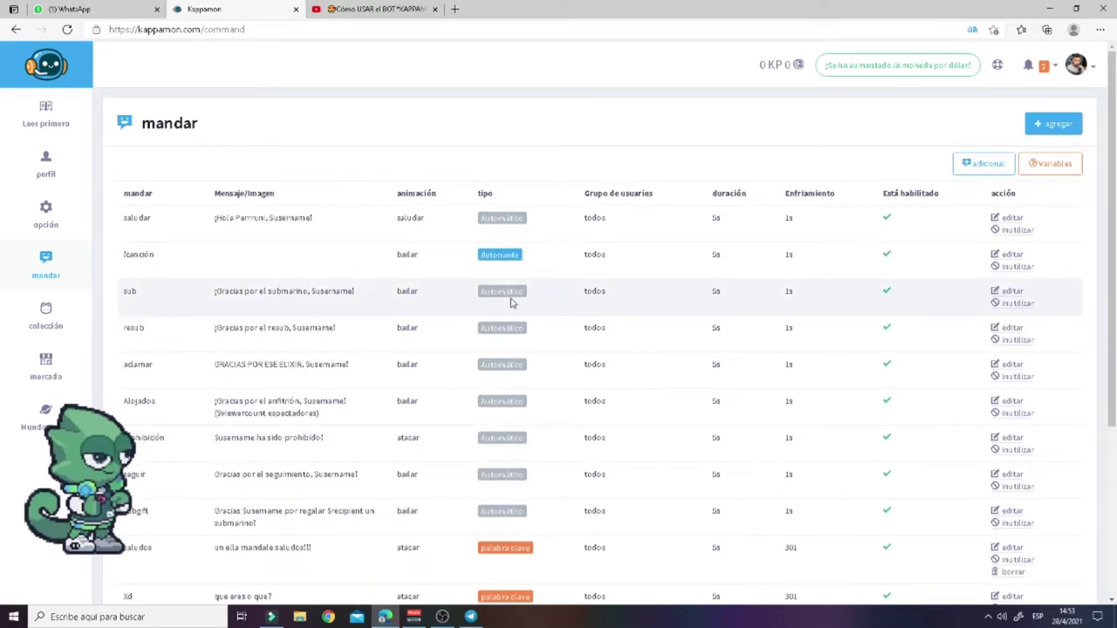
{"action": "left_click", "coordinate": [1065, 129]}
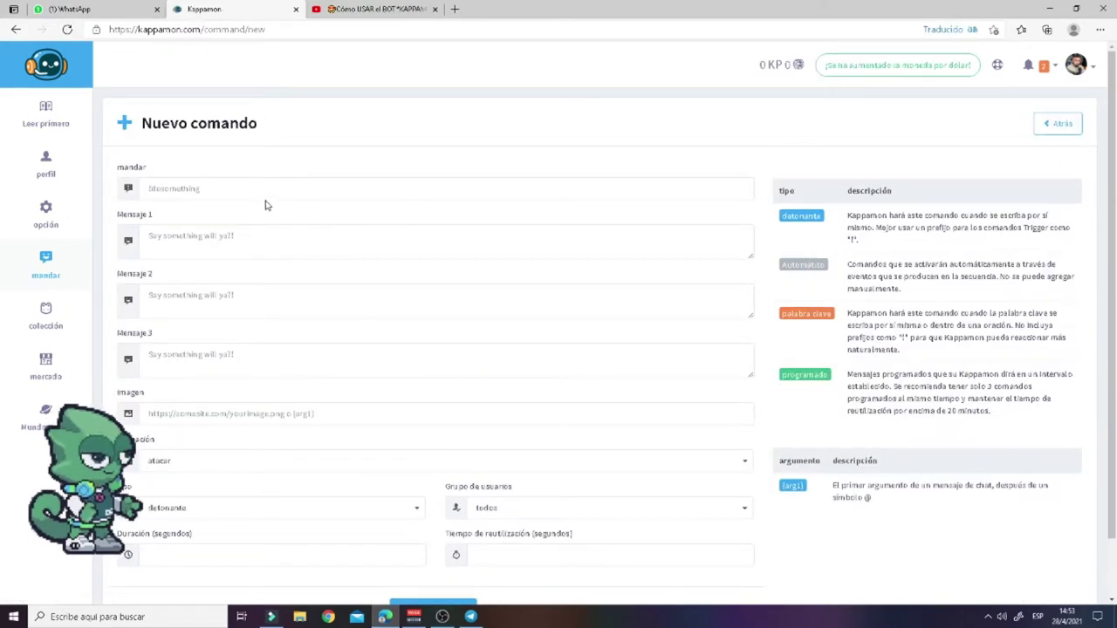
Enter the keyword 'como estas?' with first reply 'bien gracias'.
{"action": "left_click", "coordinate": [203, 191]}
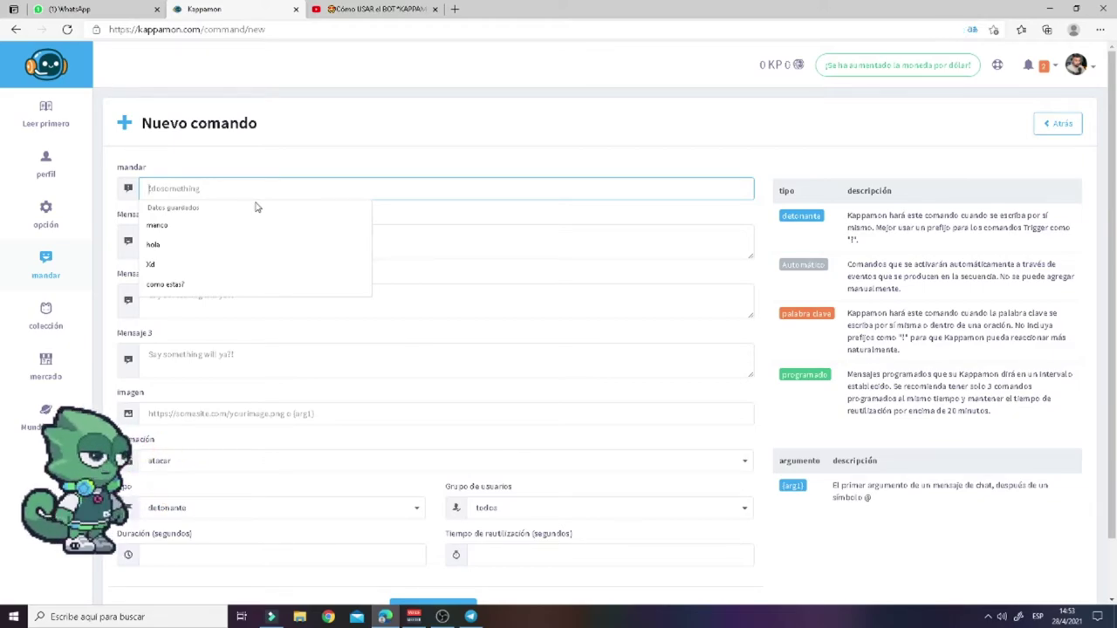
{"action": "type", "text": "co"}
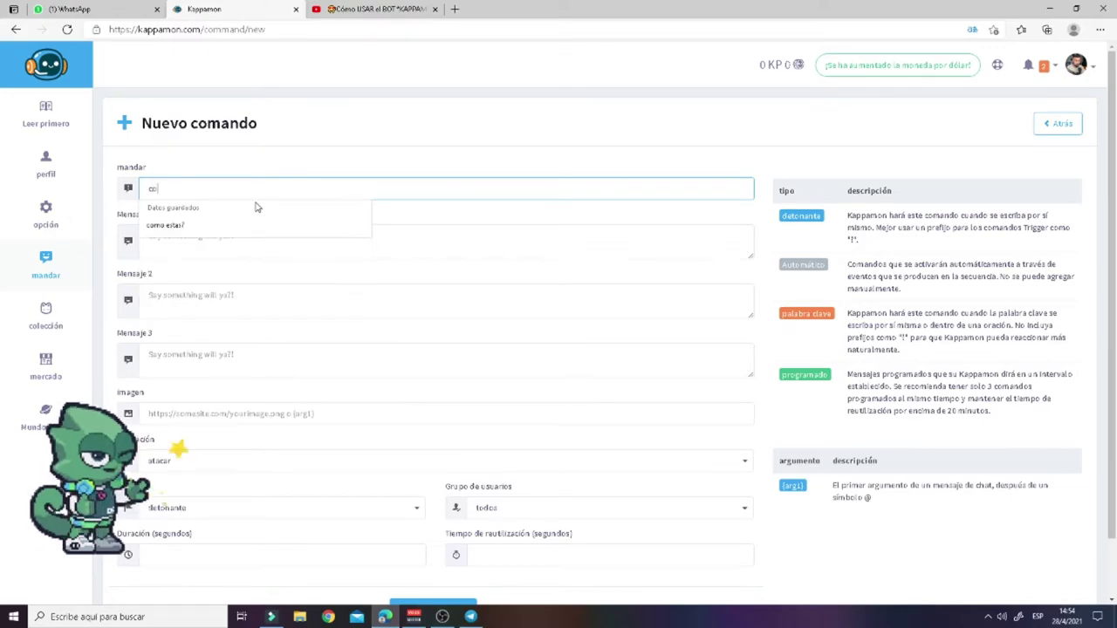
{"action": "type", "text": "m"}
{"action": "left_click", "coordinate": [195, 224]}
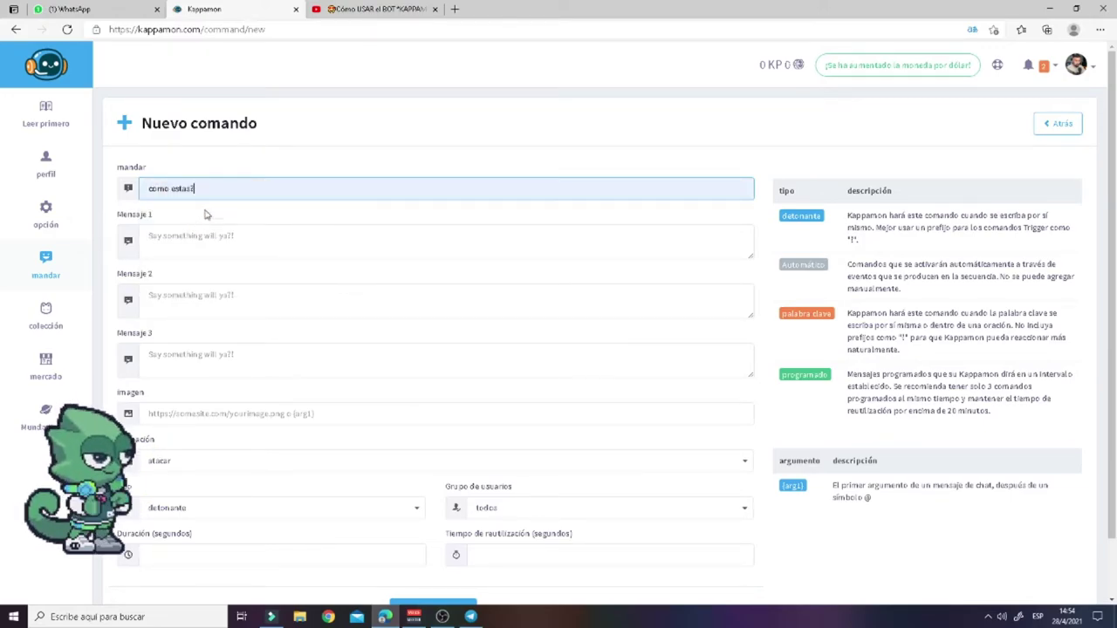
{"action": "left_click", "coordinate": [184, 244]}
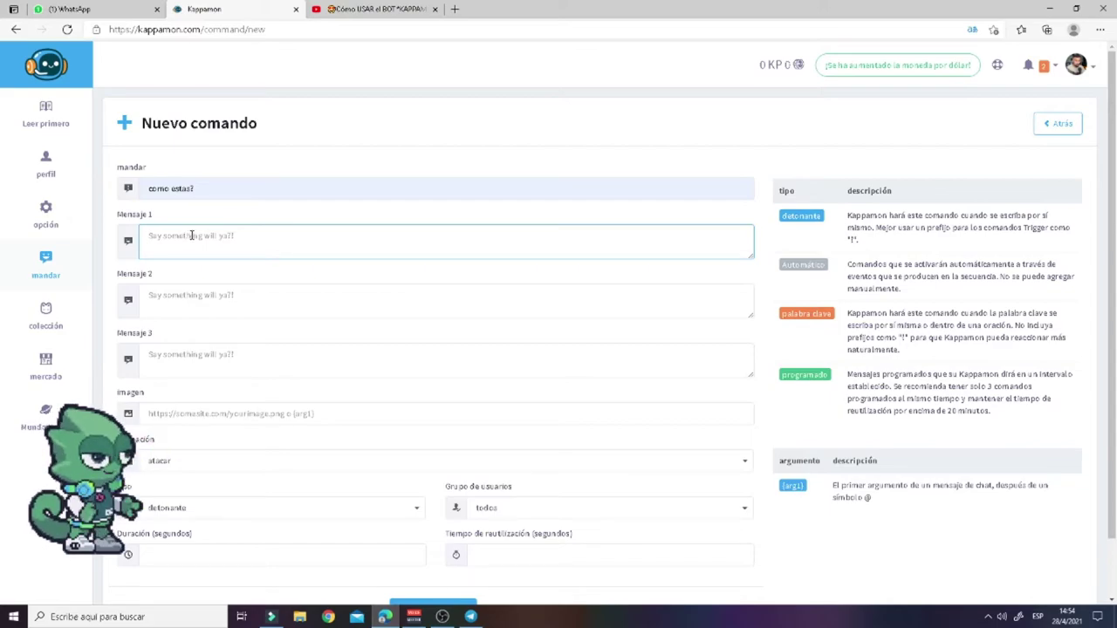
{"action": "type", "text": "bien gracias"}
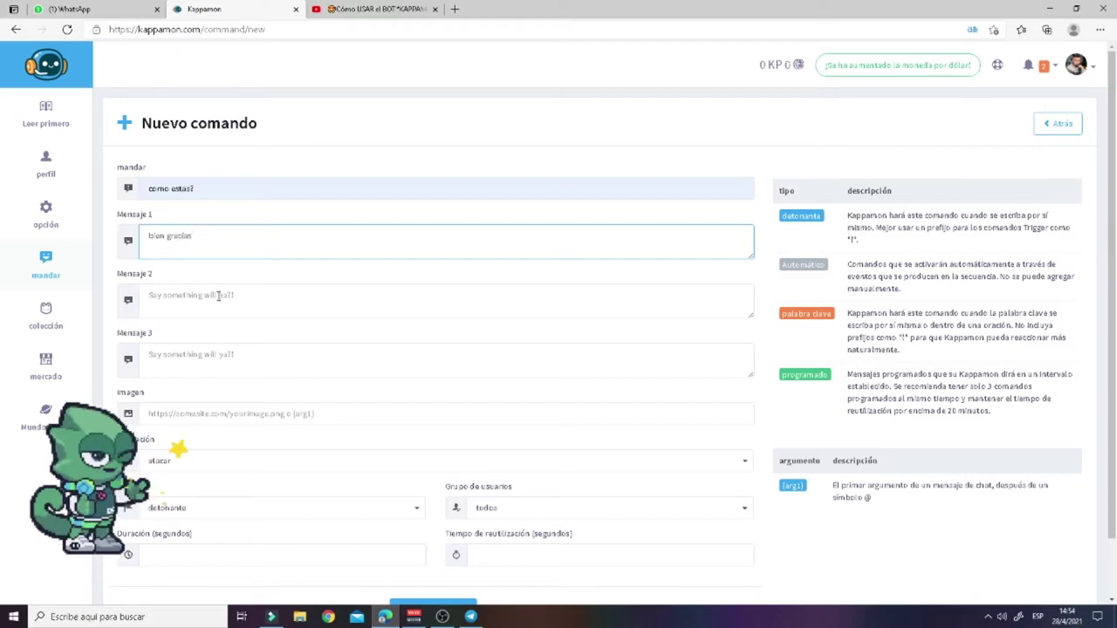
{"action": "triple_click", "coordinate": [202, 189]}
Add the second and third replies 'que te importa' and 'gracias por preguntar'.
{"action": "left_click", "coordinate": [183, 297]}
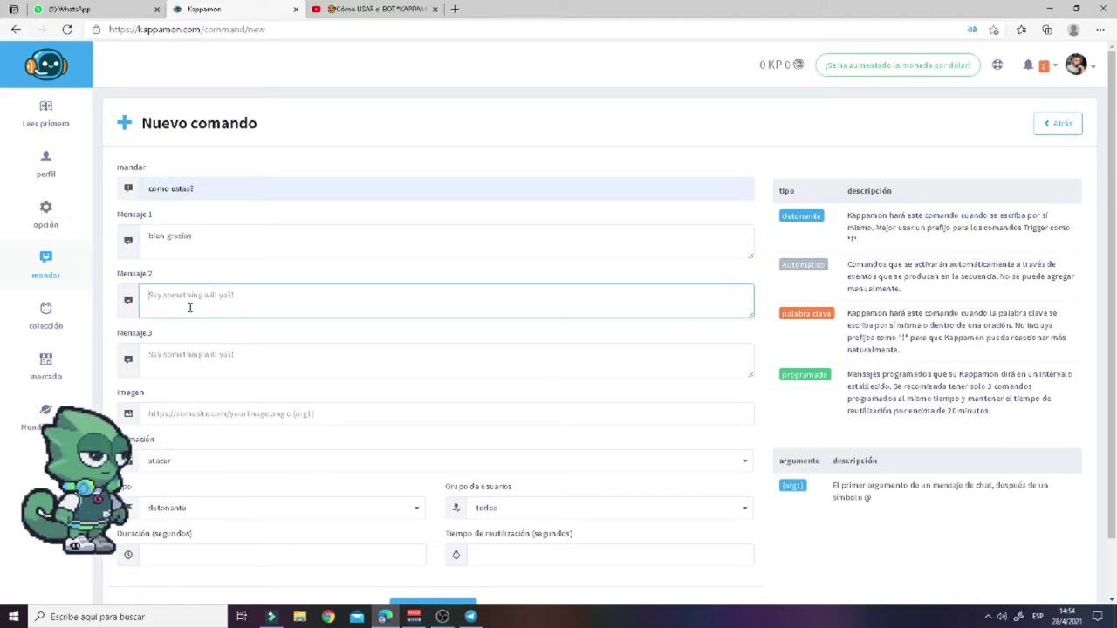
{"action": "type", "text": "que te imorta"}
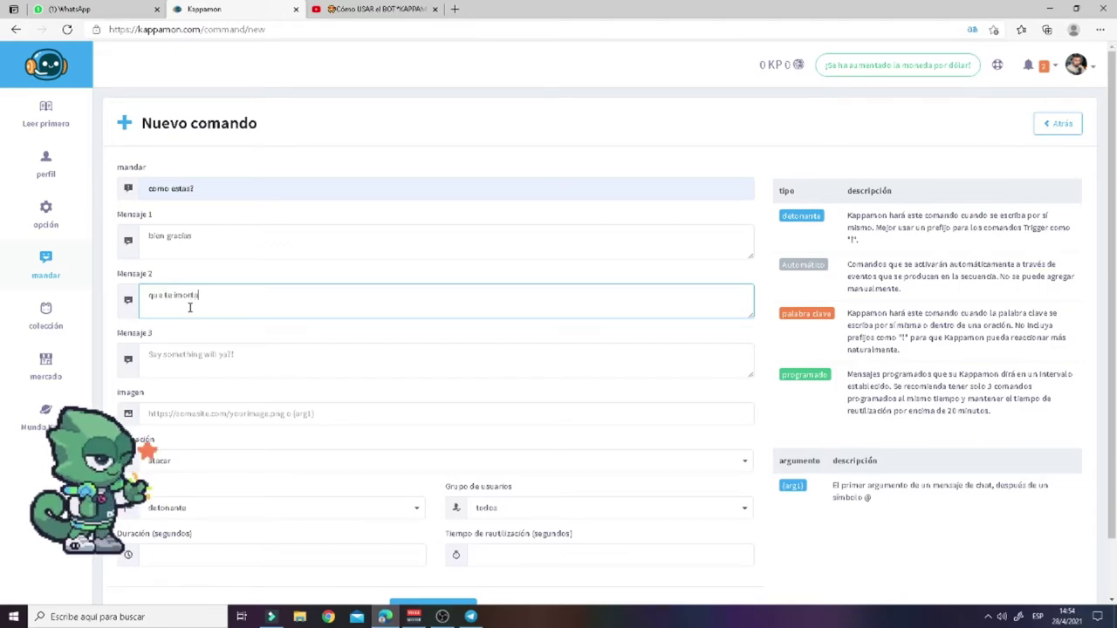
{"action": "key", "text": "BackSpace"}
{"action": "key", "text": "BackSpace"}
{"action": "key", "text": "BackSpace"}
{"action": "key", "text": "BackSpace"}
{"action": "type", "text": "porta"}
{"action": "left_click", "coordinate": [182, 363]}
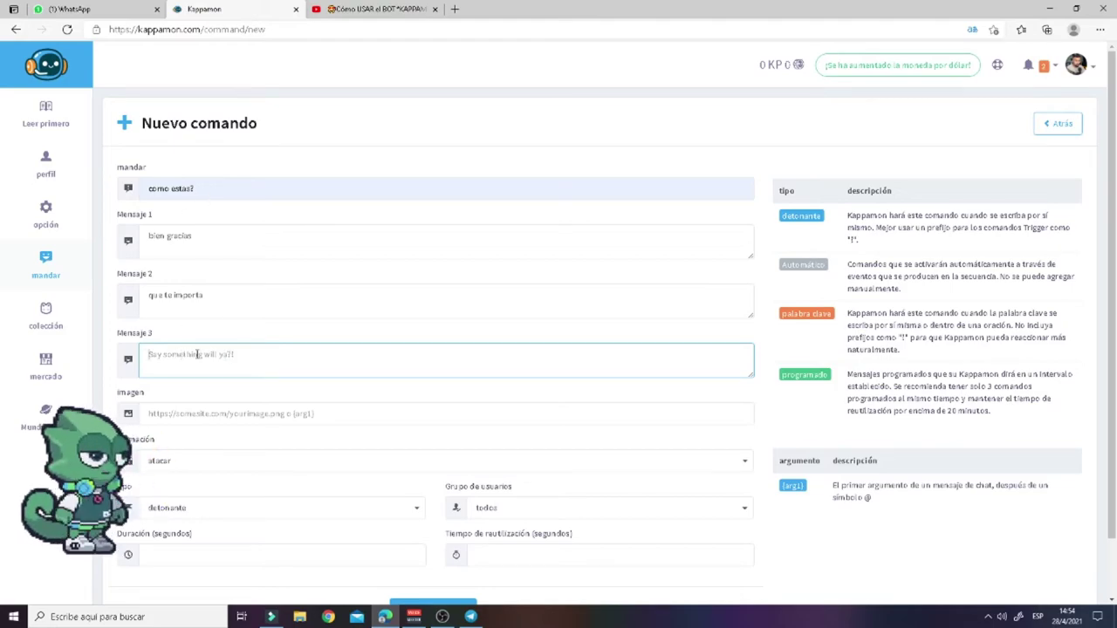
{"action": "type", "text": "grac"}
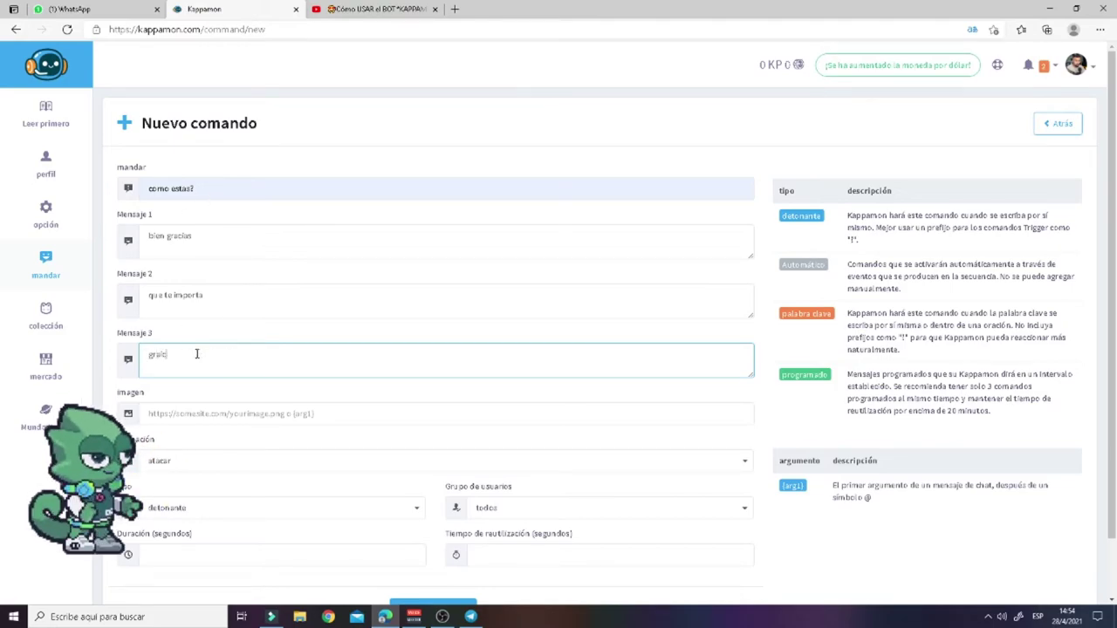
{"action": "key", "text": "BackSpace"}
{"action": "key", "text": "BackSpace"}
{"action": "key", "text": "BackSpace"}
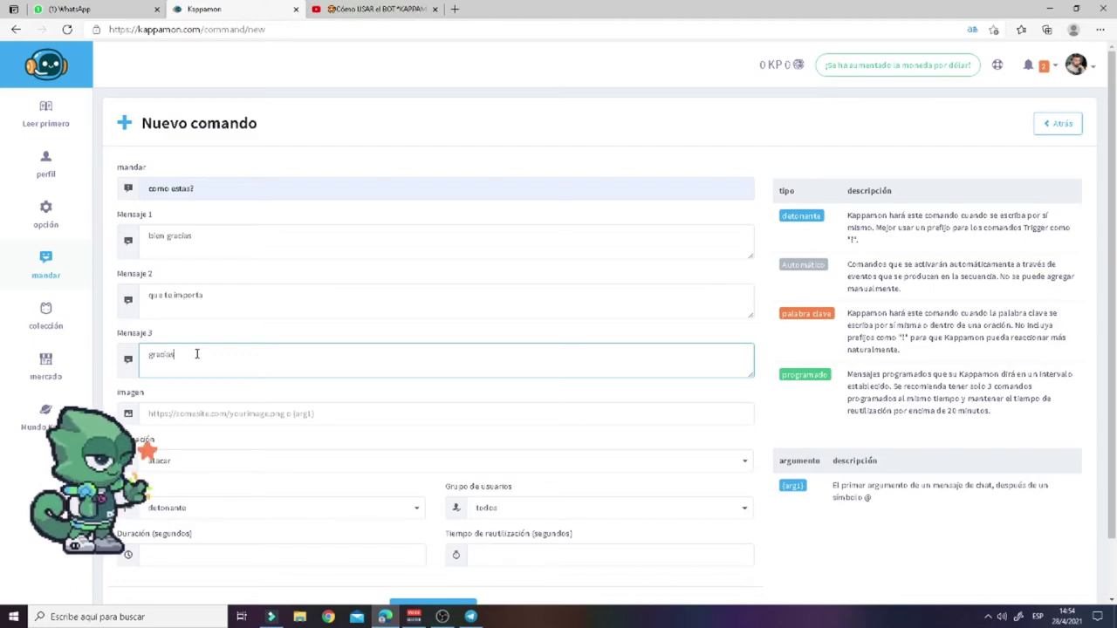
{"action": "type", "text": "cias por preguntar"}
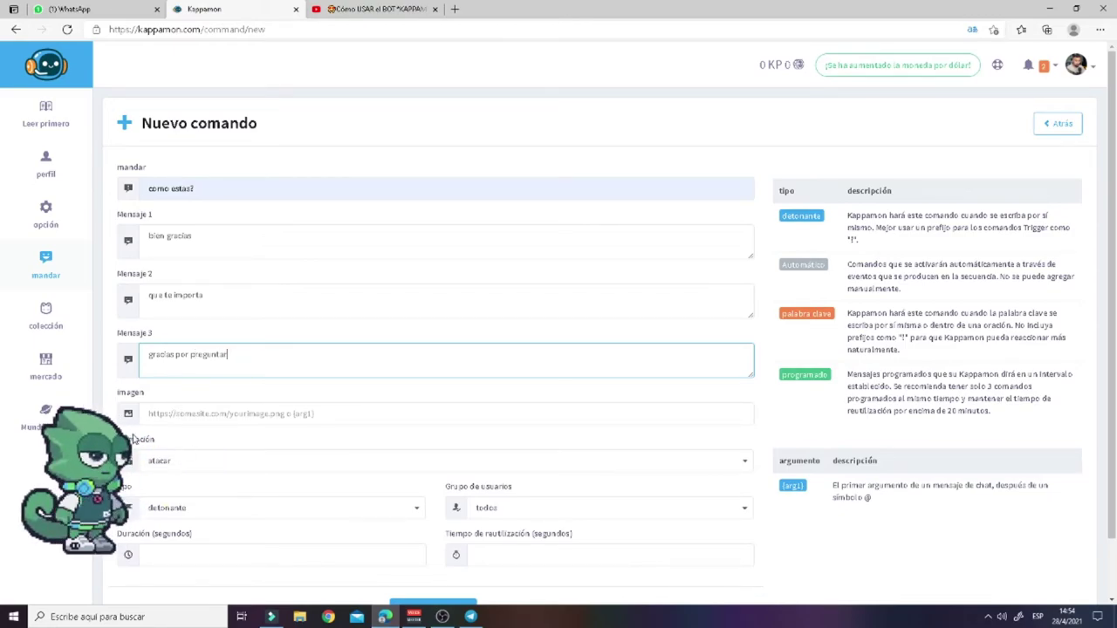
{"action": "left_click", "coordinate": [230, 463]}
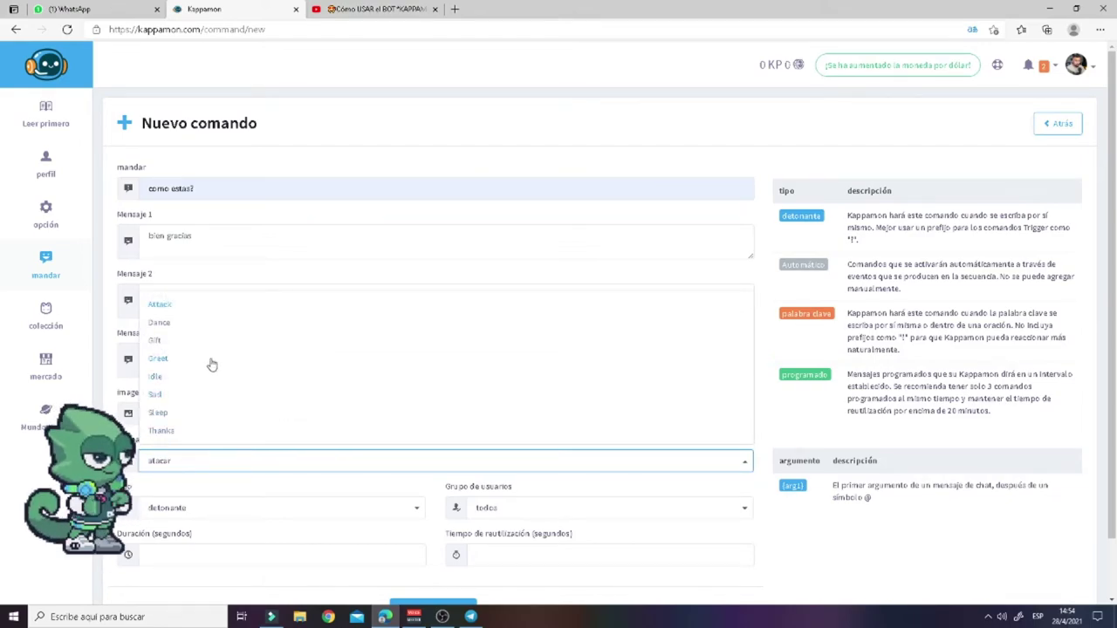
Set regalo de baile animation, keyword type, 5 s duration and cooldown for everyone, then save.
{"action": "left_click", "coordinate": [164, 324]}
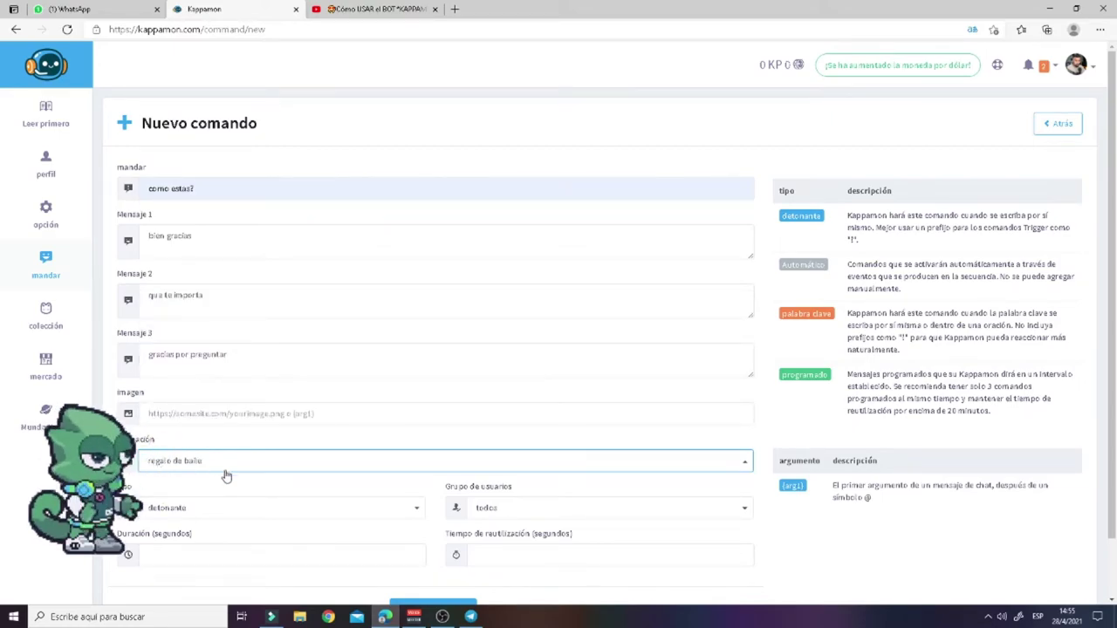
{"action": "scroll", "coordinate": [283, 499], "scroll_direction": "down", "scroll_amount": 1}
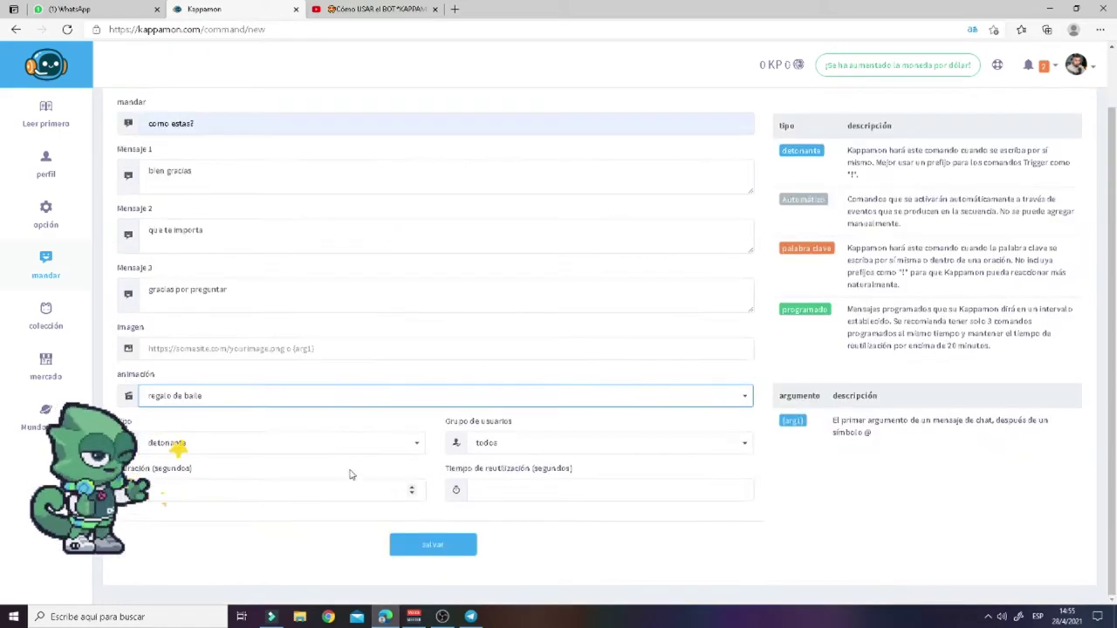
{"action": "left_click", "coordinate": [195, 449]}
{"action": "left_click", "coordinate": [164, 491]}
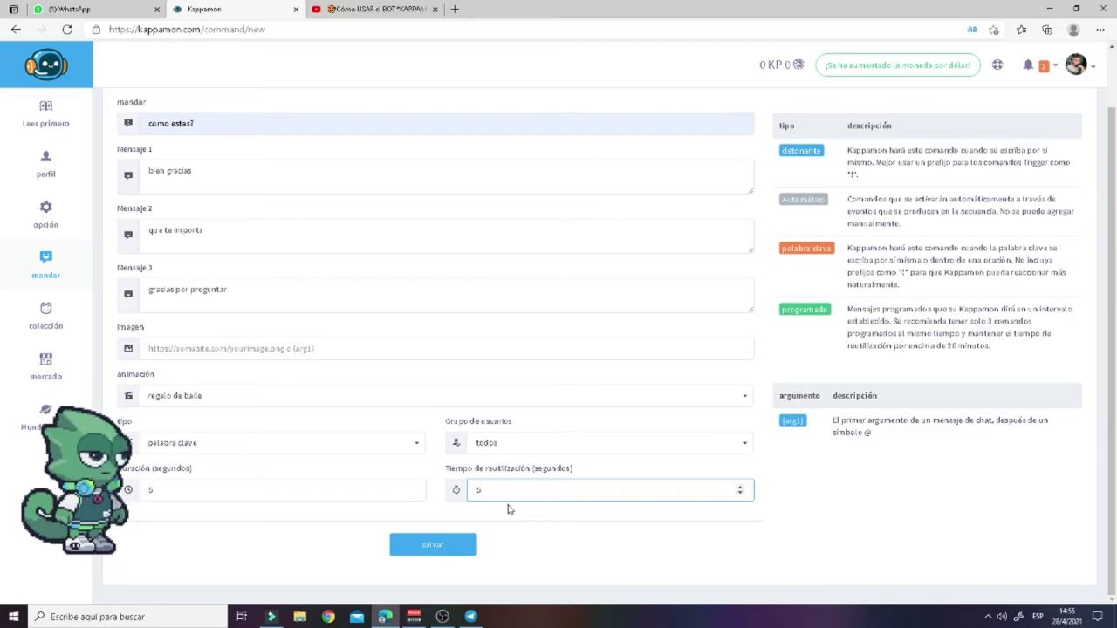
{"action": "left_click", "coordinate": [553, 447]}
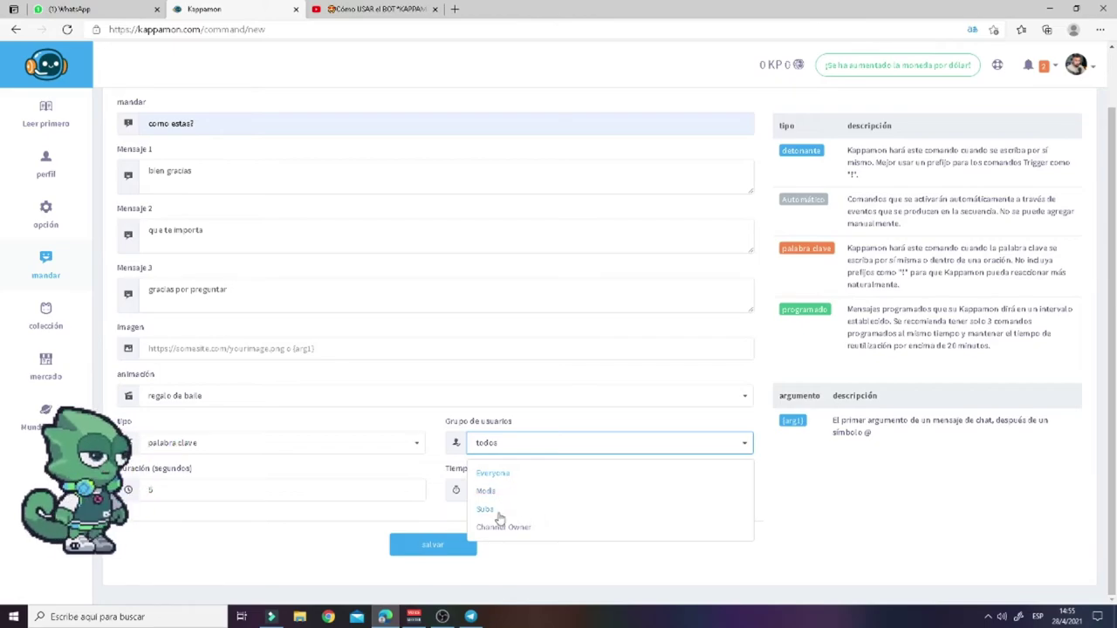
{"action": "left_click", "coordinate": [509, 454]}
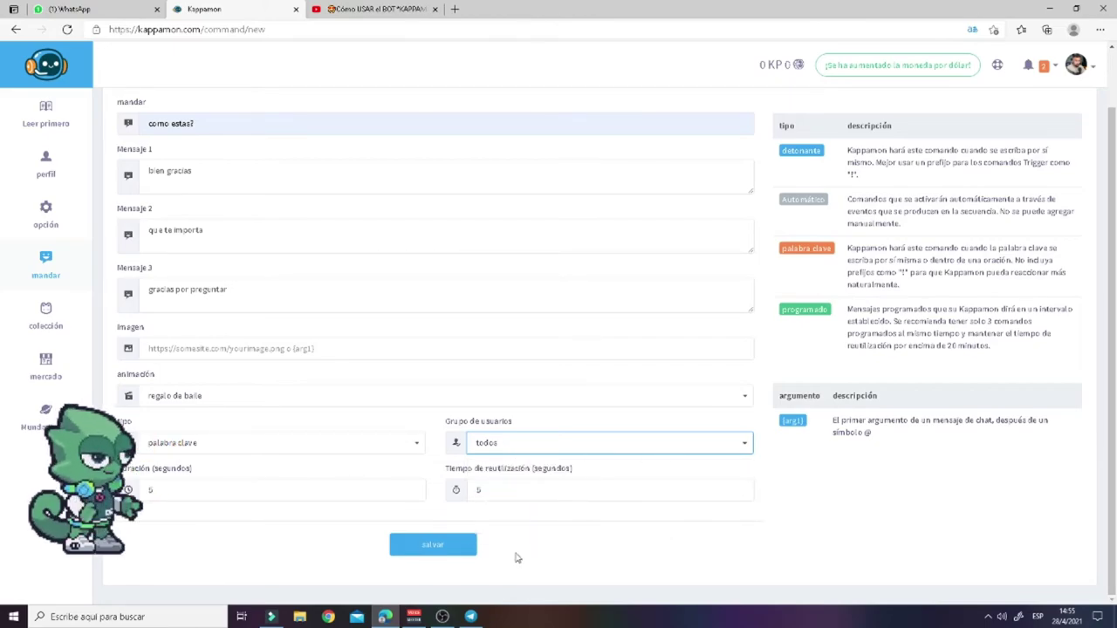
{"action": "left_click", "coordinate": [443, 551]}
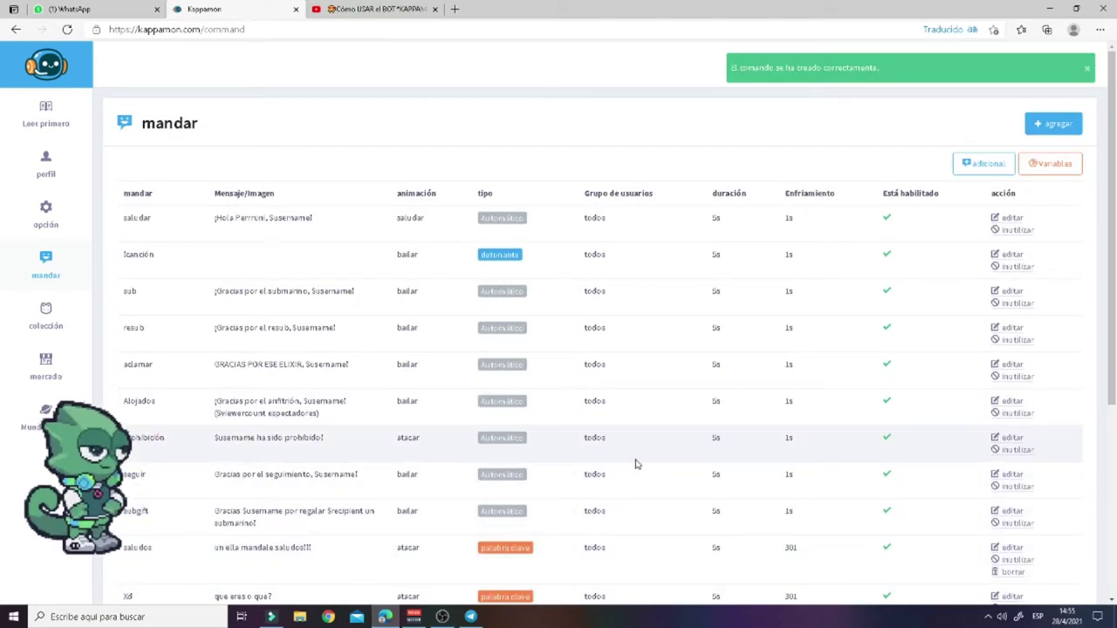
{"action": "scroll", "coordinate": [553, 498], "scroll_direction": "down", "scroll_amount": 2}
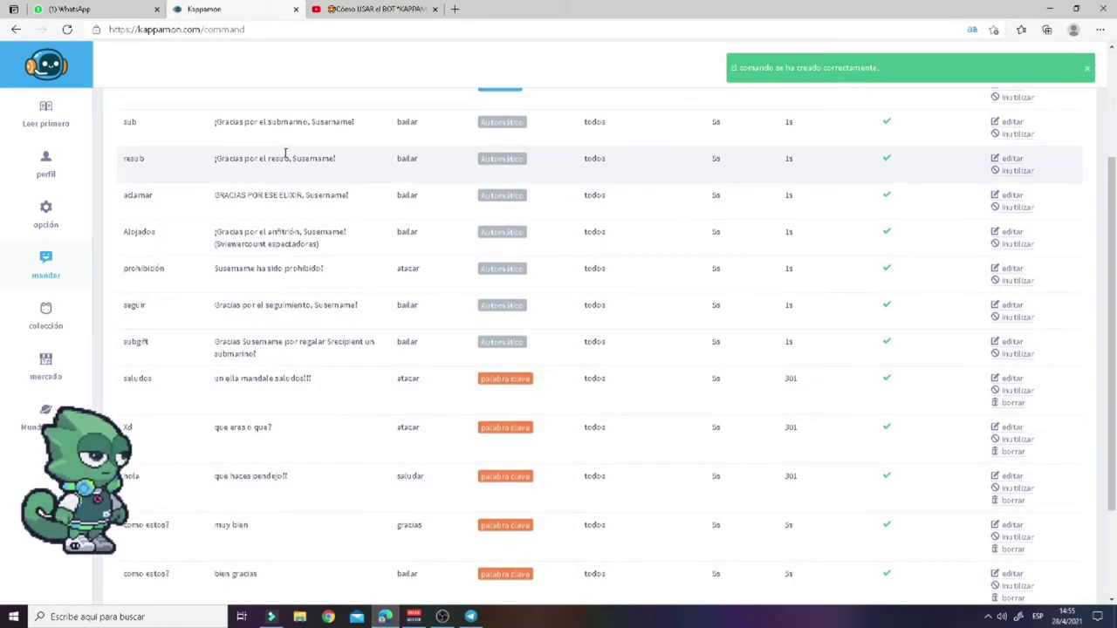
{"action": "left_click", "coordinate": [442, 616]}
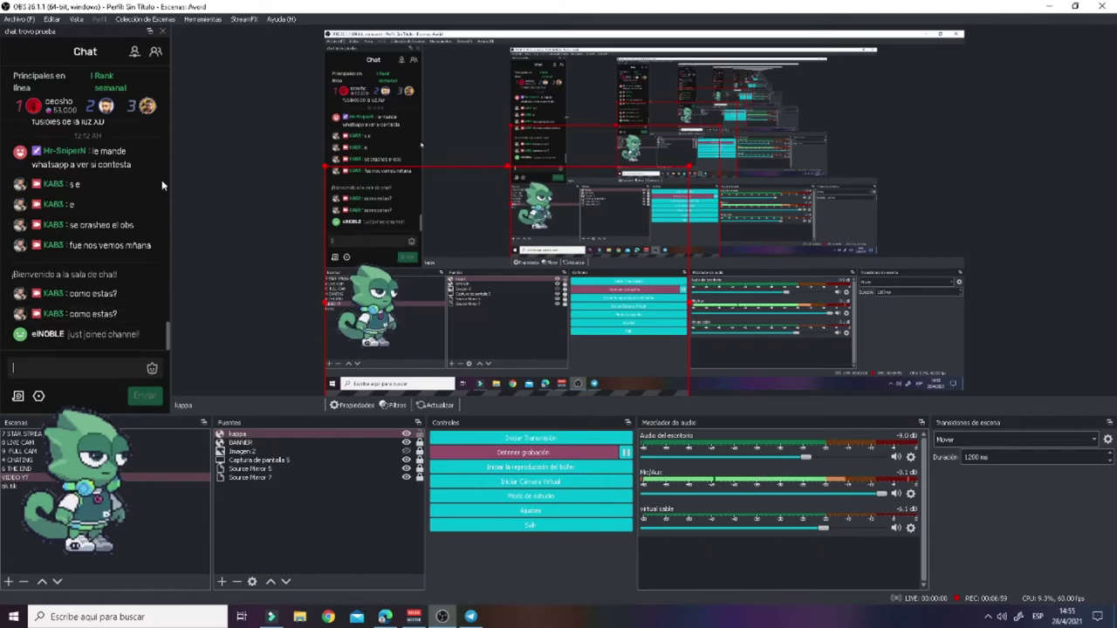
Refresh the current page cache of the kappa browser source from its properties.
{"action": "left_click", "coordinate": [81, 367]}
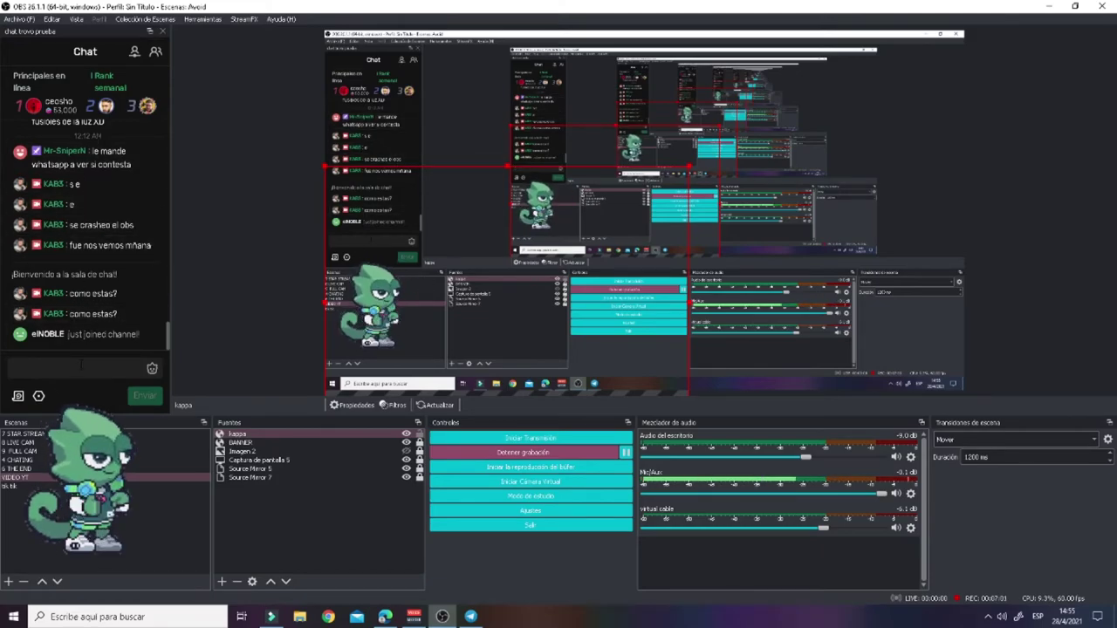
{"action": "right_click", "coordinate": [340, 435]}
{"action": "left_click", "coordinate": [339, 428]}
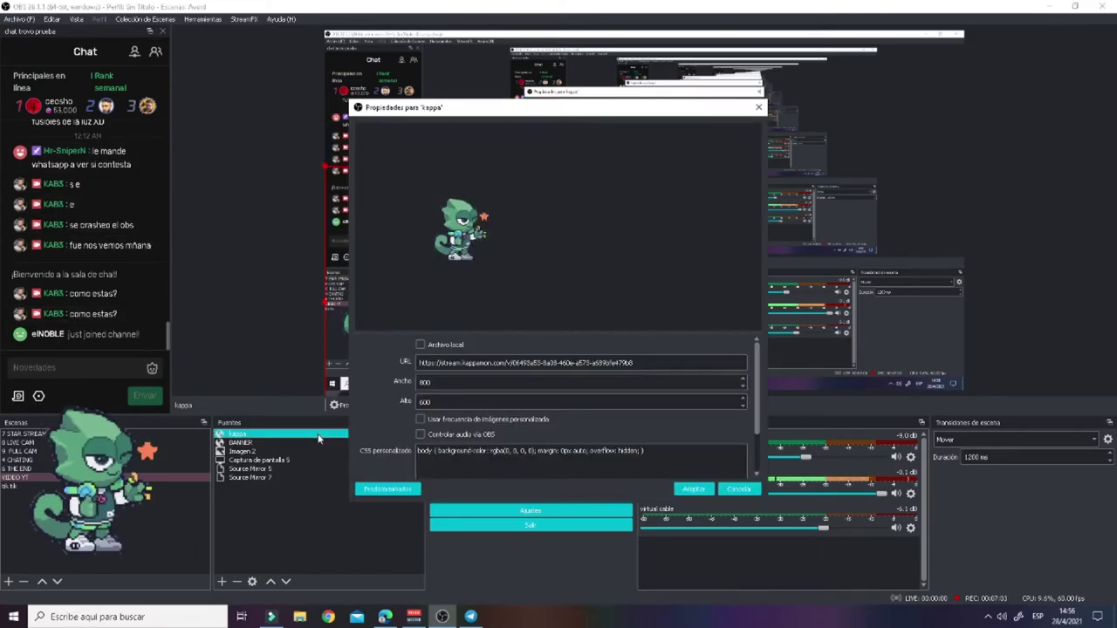
{"action": "left_click", "coordinate": [739, 488]}
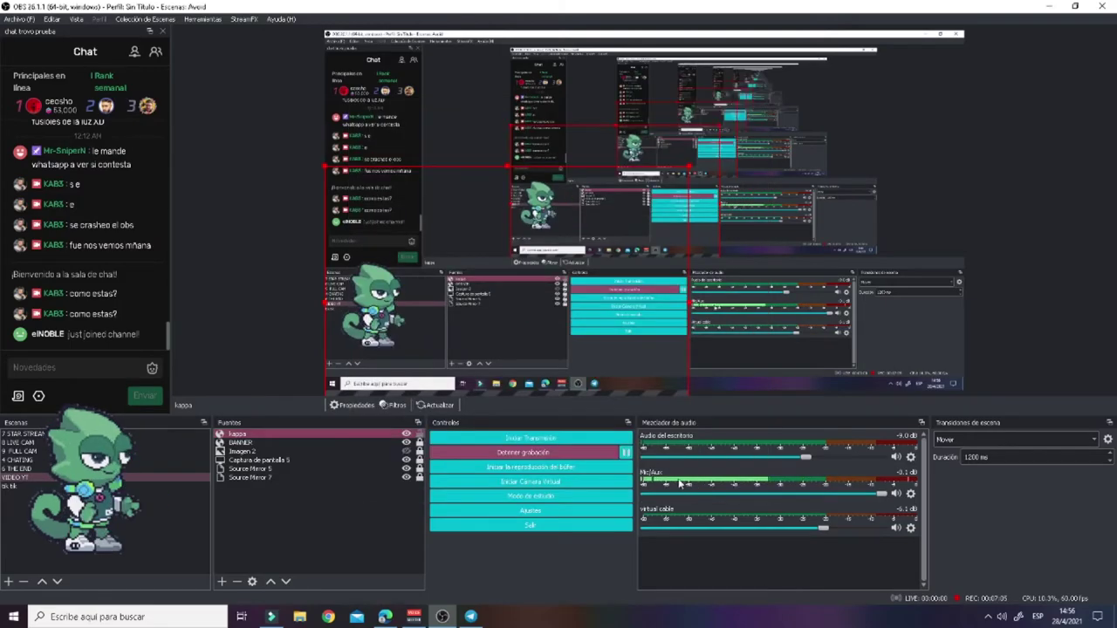
{"action": "right_click", "coordinate": [295, 432]}
{"action": "left_click", "coordinate": [308, 426]}
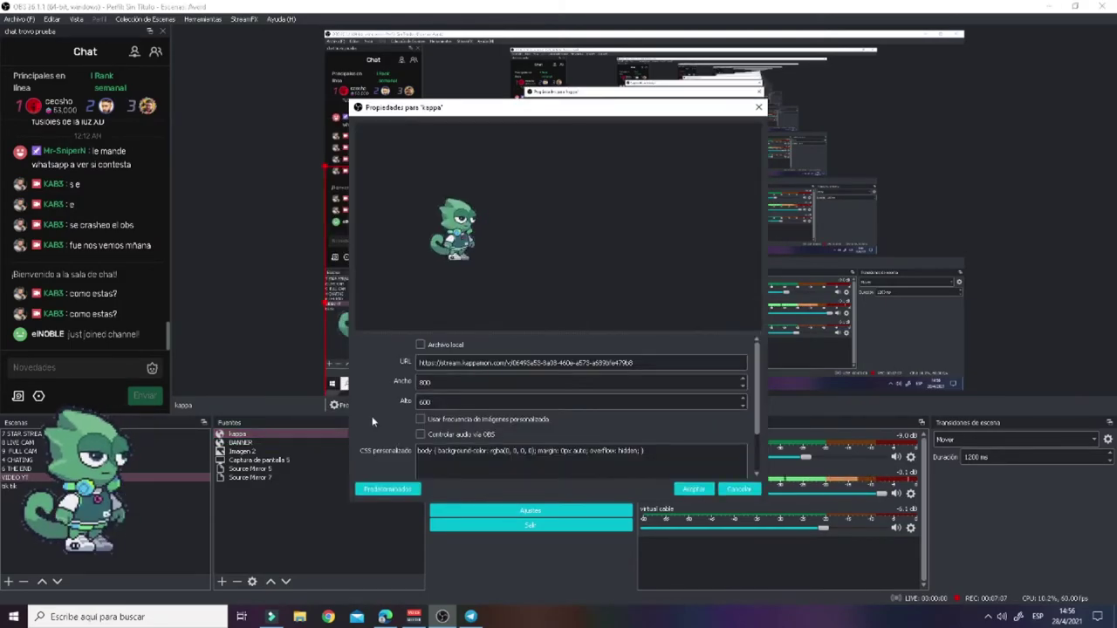
{"action": "scroll", "coordinate": [499, 471], "scroll_direction": "down", "scroll_amount": 2}
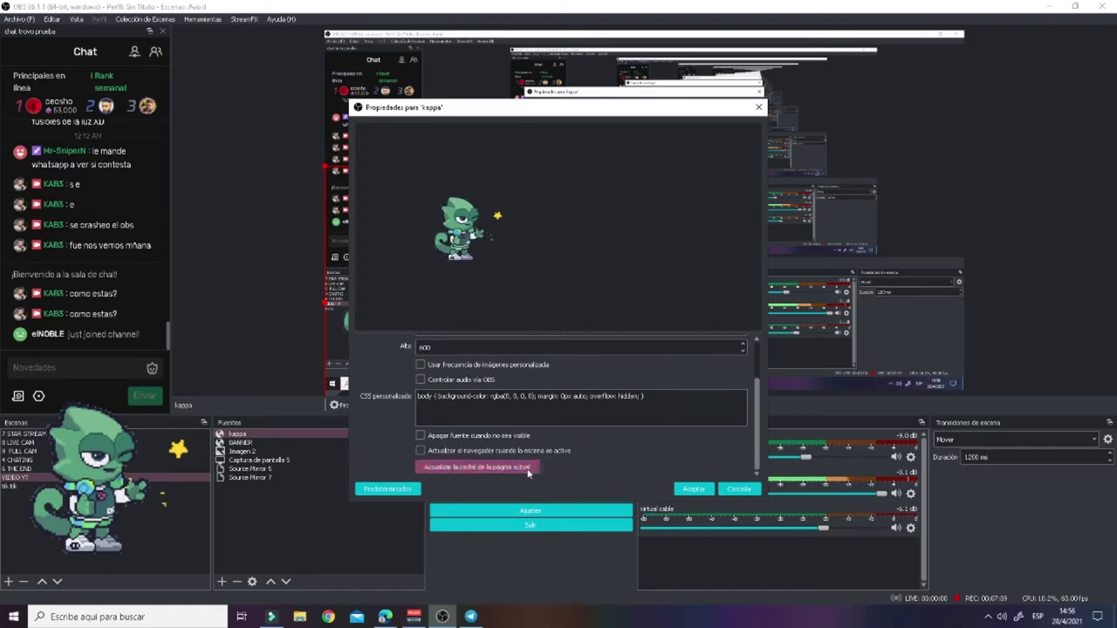
{"action": "left_click", "coordinate": [498, 467]}
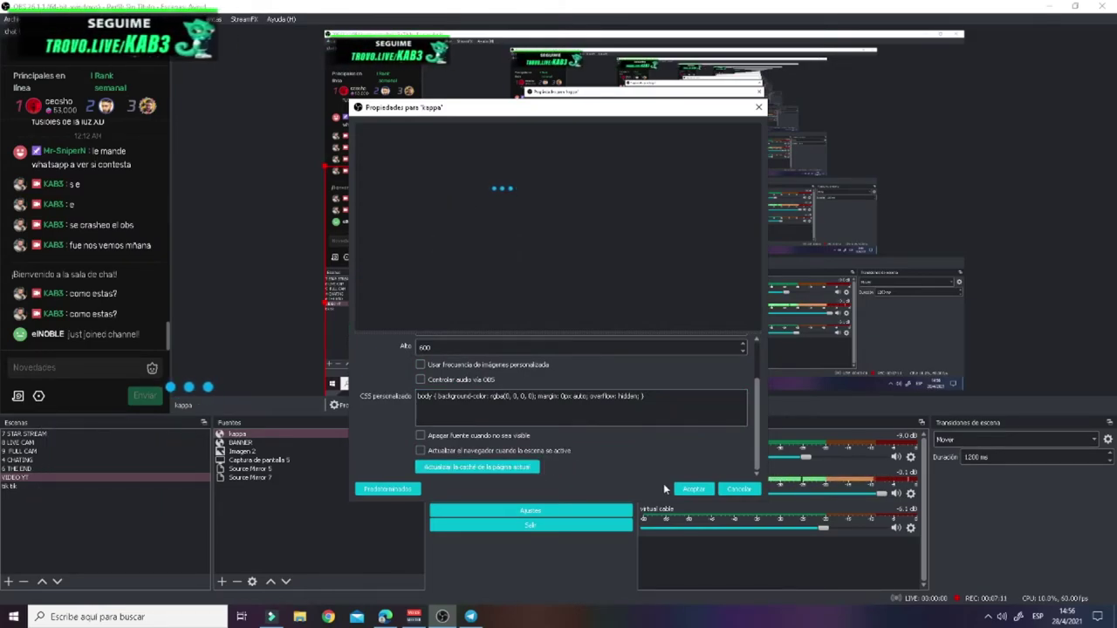
{"action": "left_click", "coordinate": [694, 489]}
{"action": "left_click", "coordinate": [64, 371]}
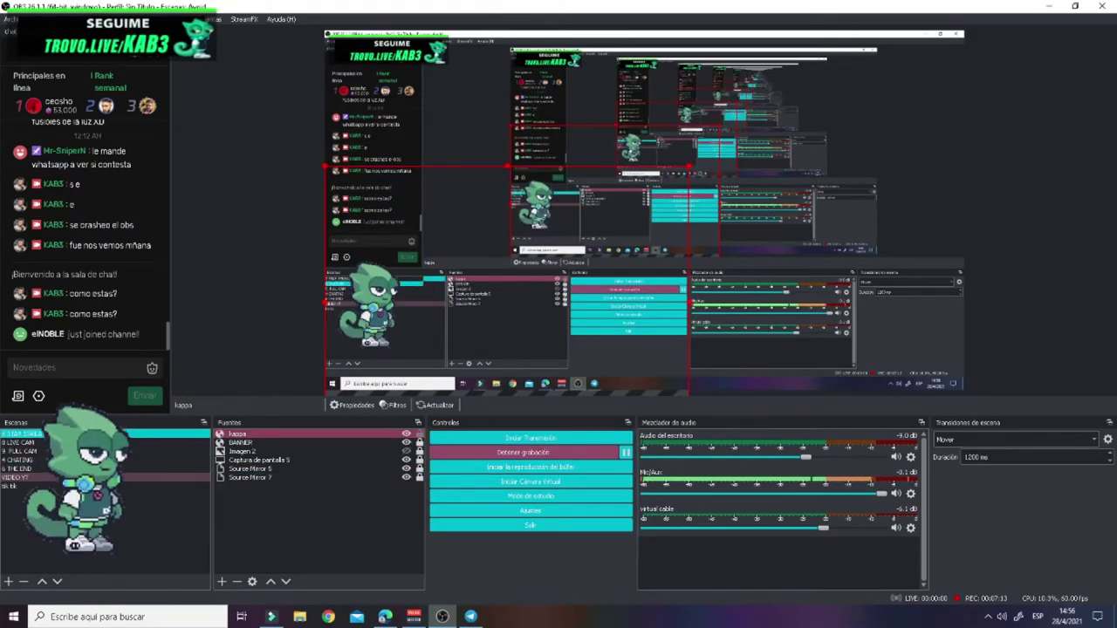
Send 'como estas?' in the Trovo chat, see the bot reply 'bien gracias', and return to Kappamon.
{"action": "type", "text": "co"}
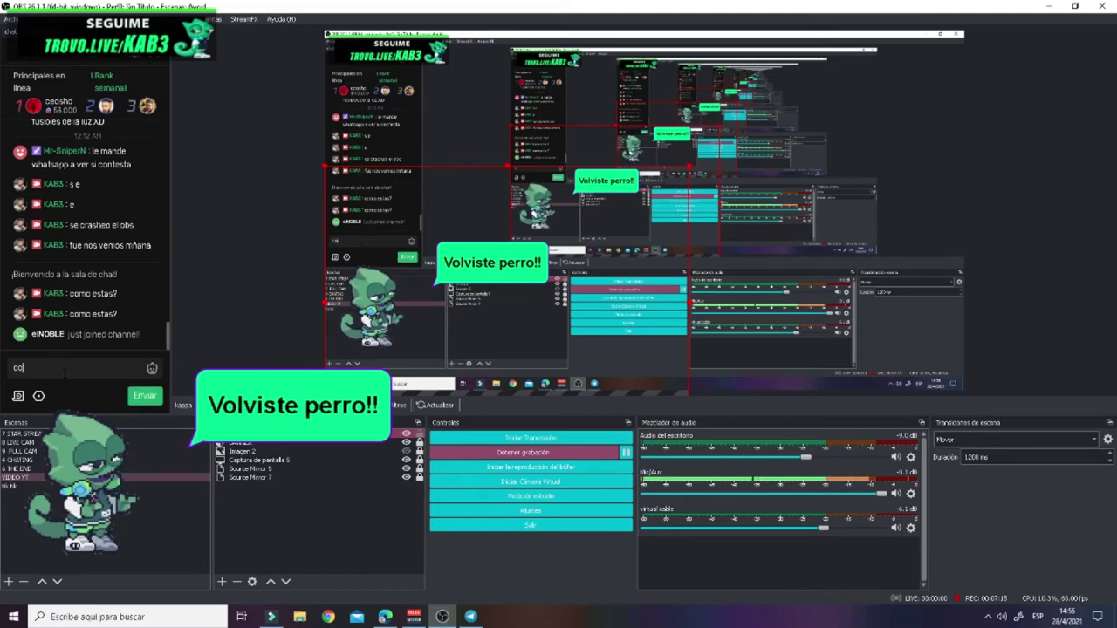
{"action": "type", "text": "mo estas?"}
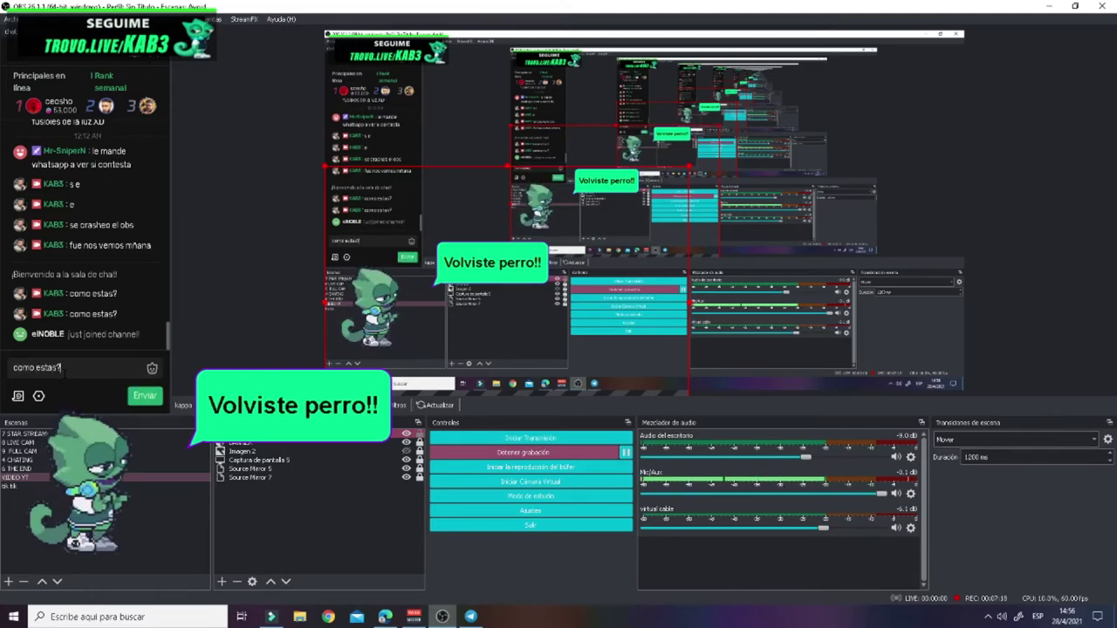
{"action": "key", "text": "Return"}
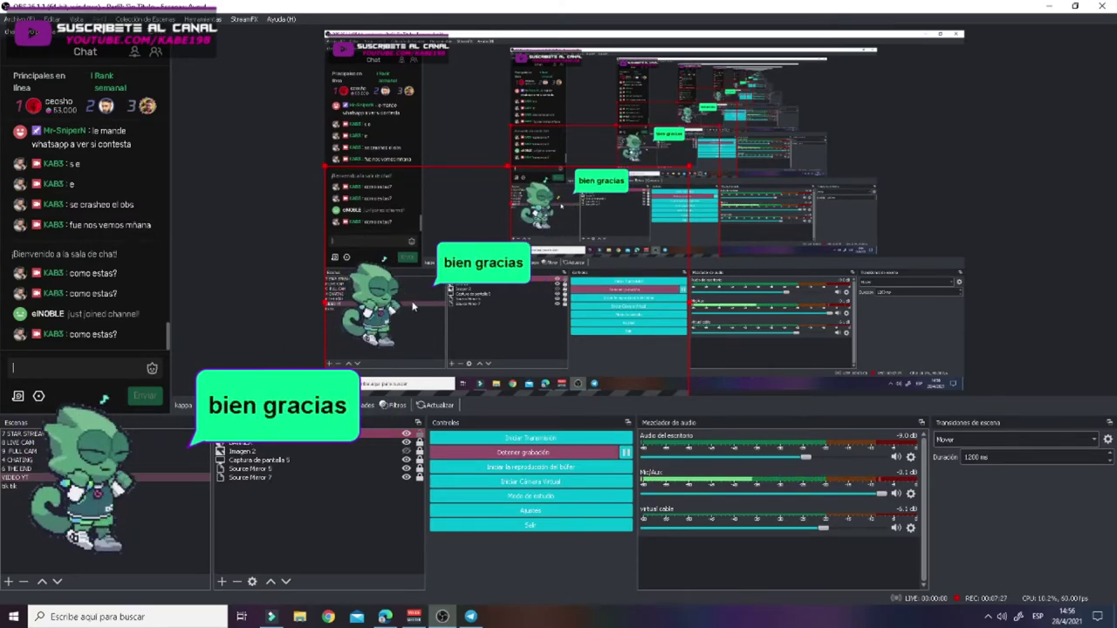
{"action": "left_click", "coordinate": [92, 360]}
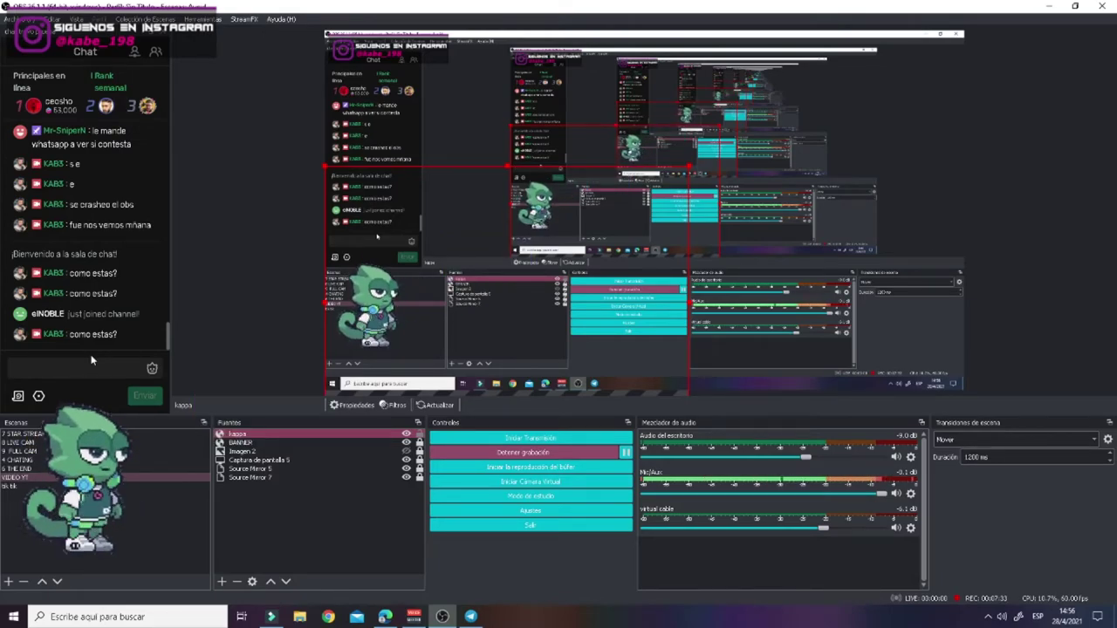
{"action": "left_click", "coordinate": [385, 617]}
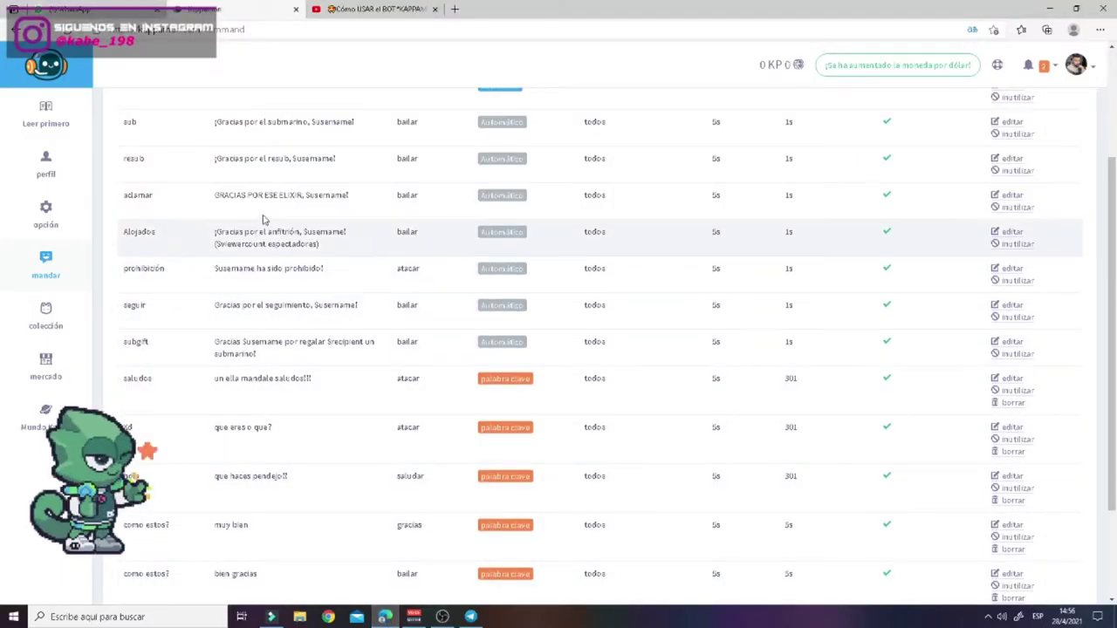
Browse the Kappamon collection and marketplace pages.
{"action": "left_click", "coordinate": [46, 328]}
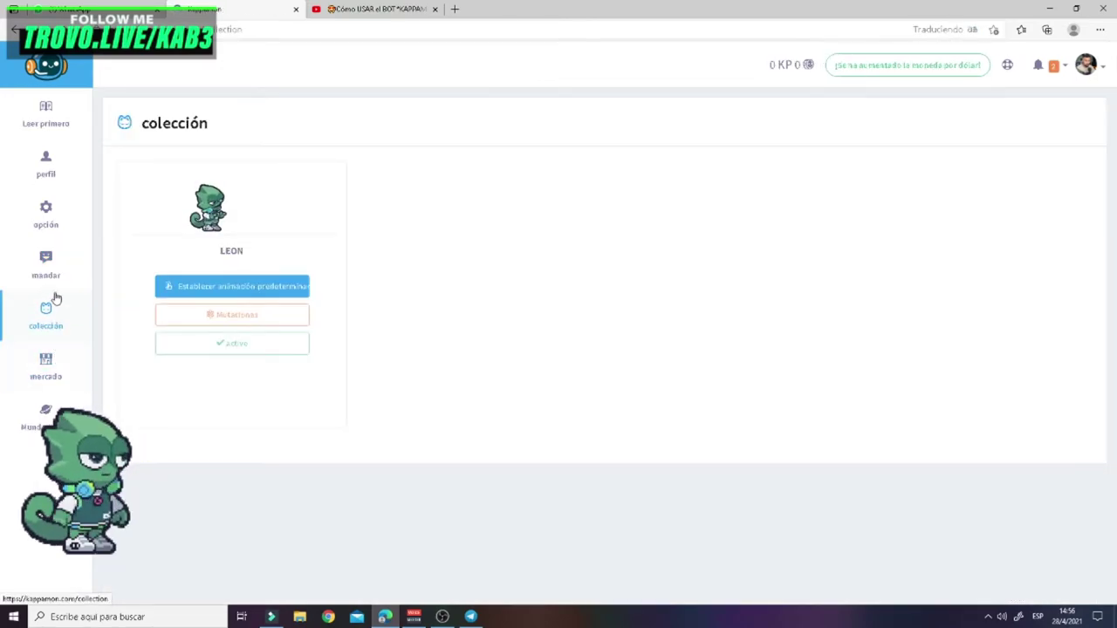
{"action": "left_click", "coordinate": [53, 377]}
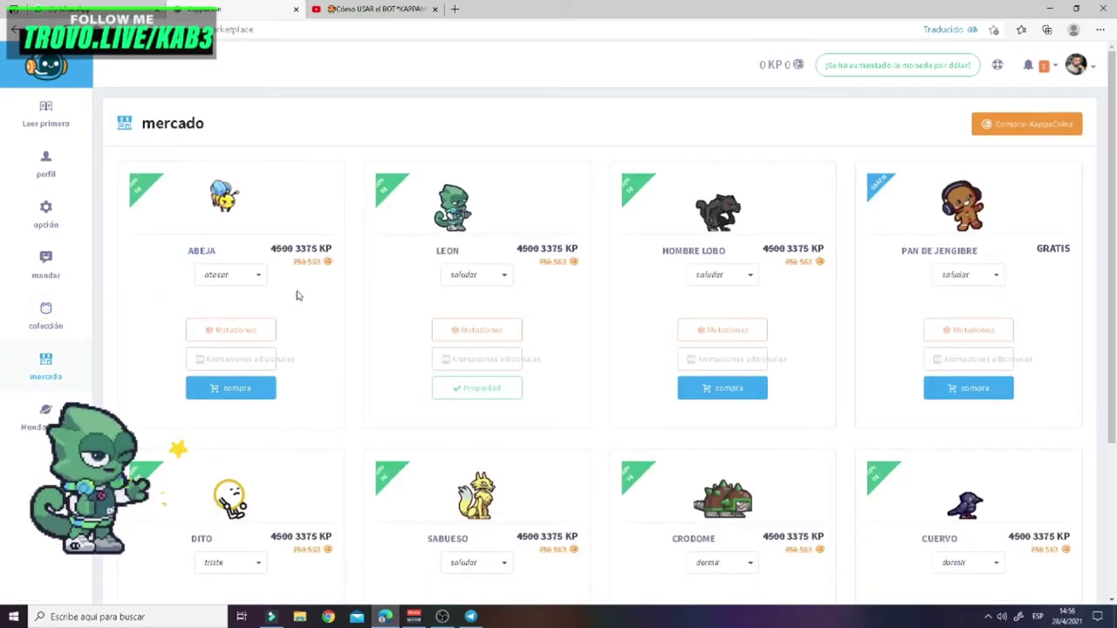
{"action": "scroll", "coordinate": [764, 351], "scroll_direction": "down", "scroll_amount": 2}
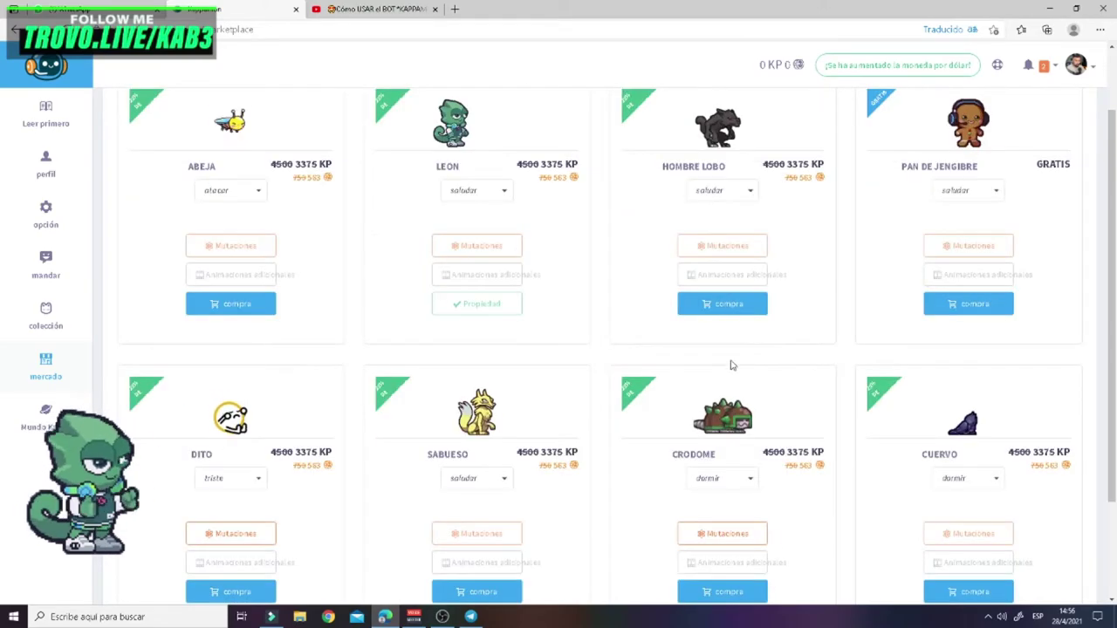
{"action": "scroll", "coordinate": [705, 381], "scroll_direction": "up", "scroll_amount": 2}
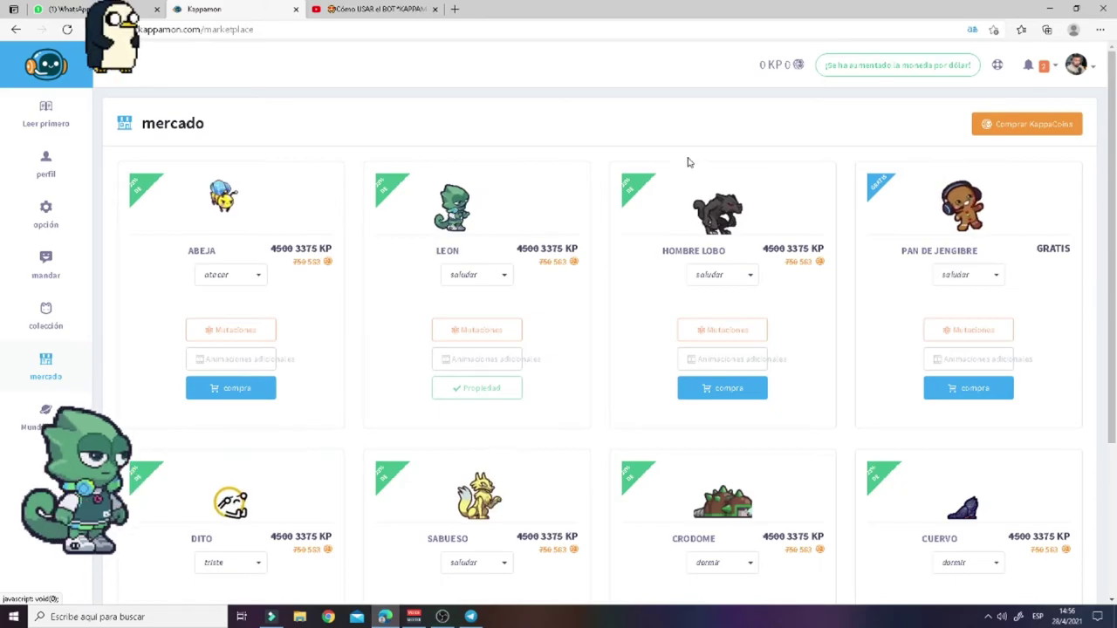
Reveal and select the profile's referral URL, then view the owned LEON in the collection.
{"action": "left_click", "coordinate": [45, 164]}
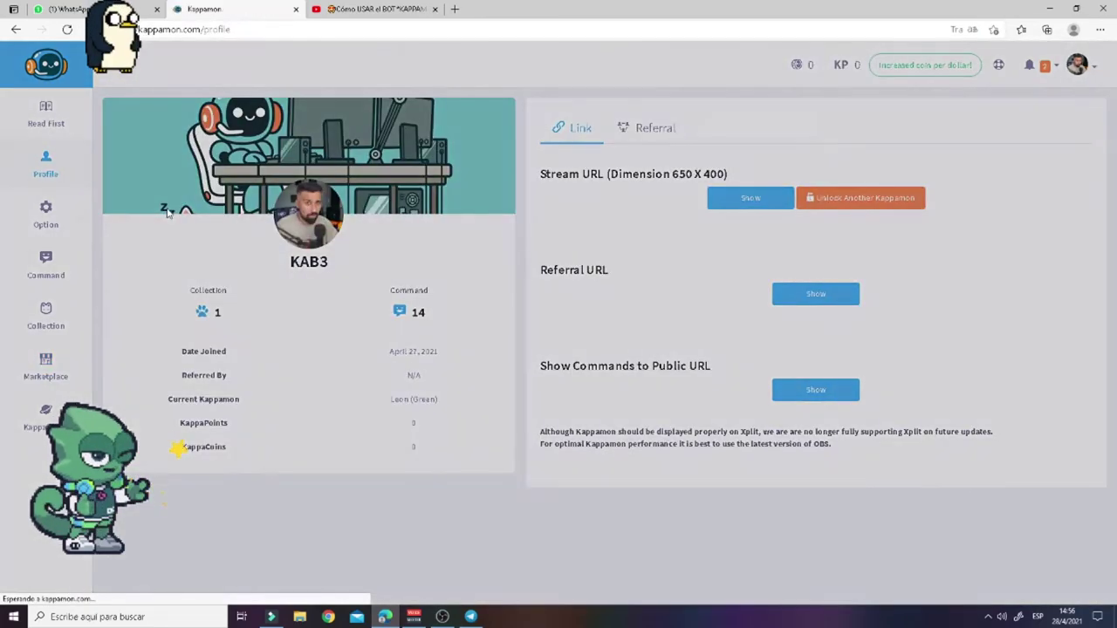
{"action": "left_click", "coordinate": [884, 77]}
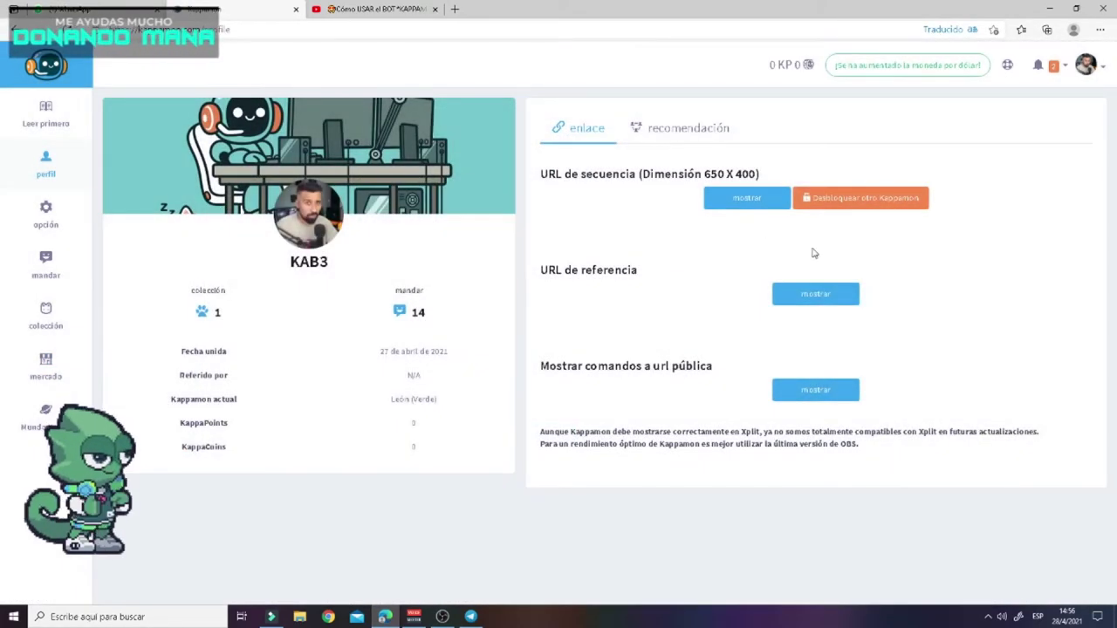
{"action": "left_click", "coordinate": [780, 297]}
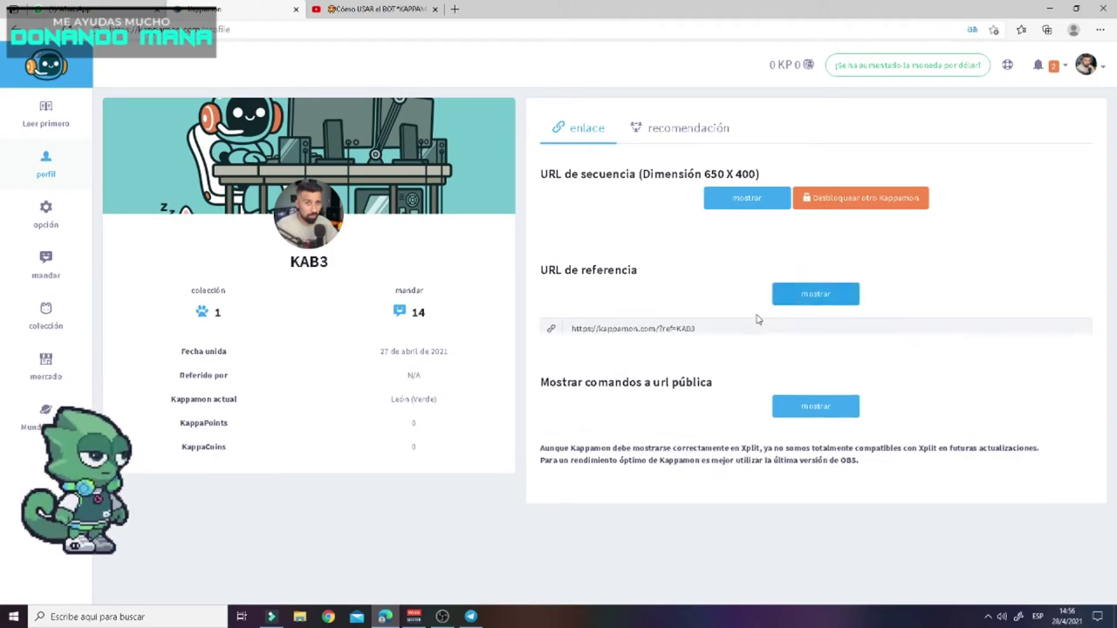
{"action": "left_click_drag", "start_coordinate": [736, 329], "coordinate": [605, 333]}
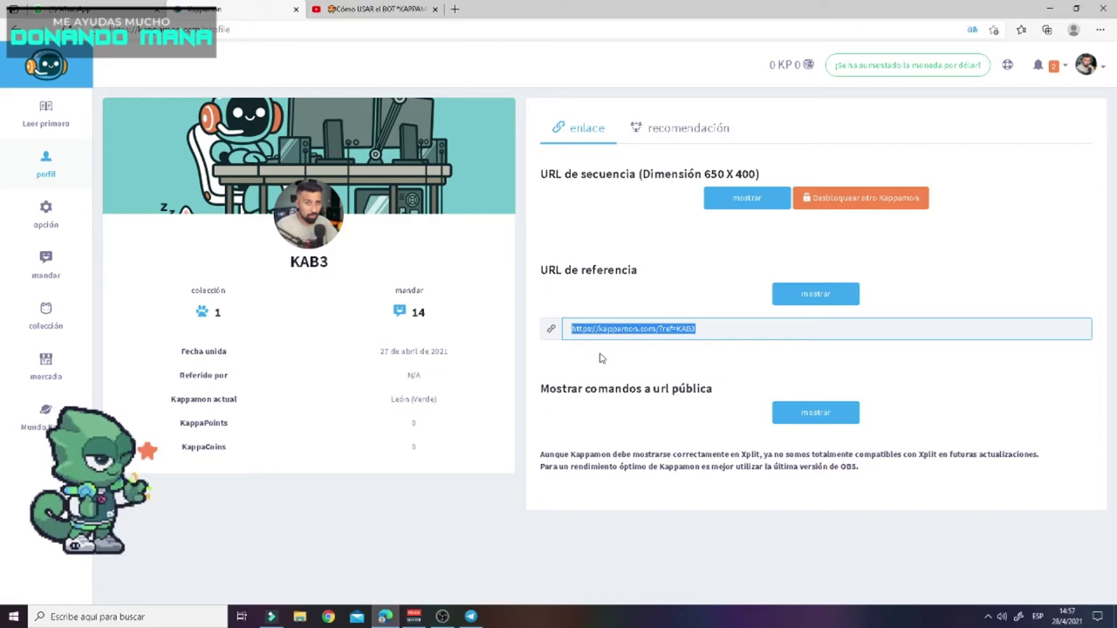
{"action": "left_click", "coordinate": [46, 317]}
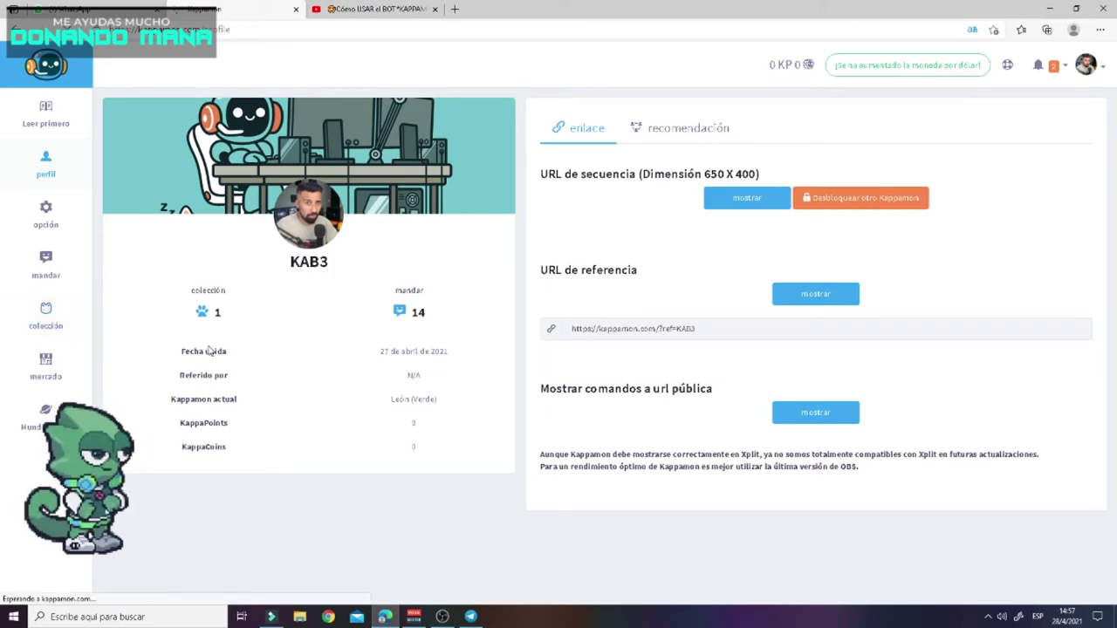
{"action": "left_click", "coordinate": [50, 373]}
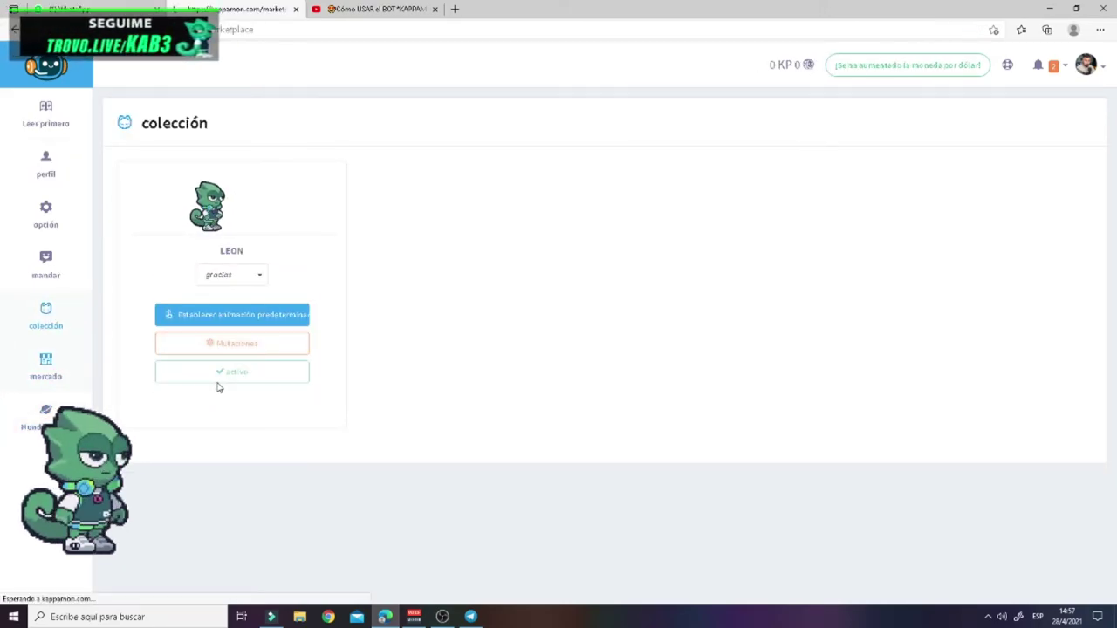
Check Crodome's mutations and marketplace page 5, then bring up the offline Trovo channel page.
{"action": "scroll", "coordinate": [400, 362], "scroll_direction": "down", "scroll_amount": 3}
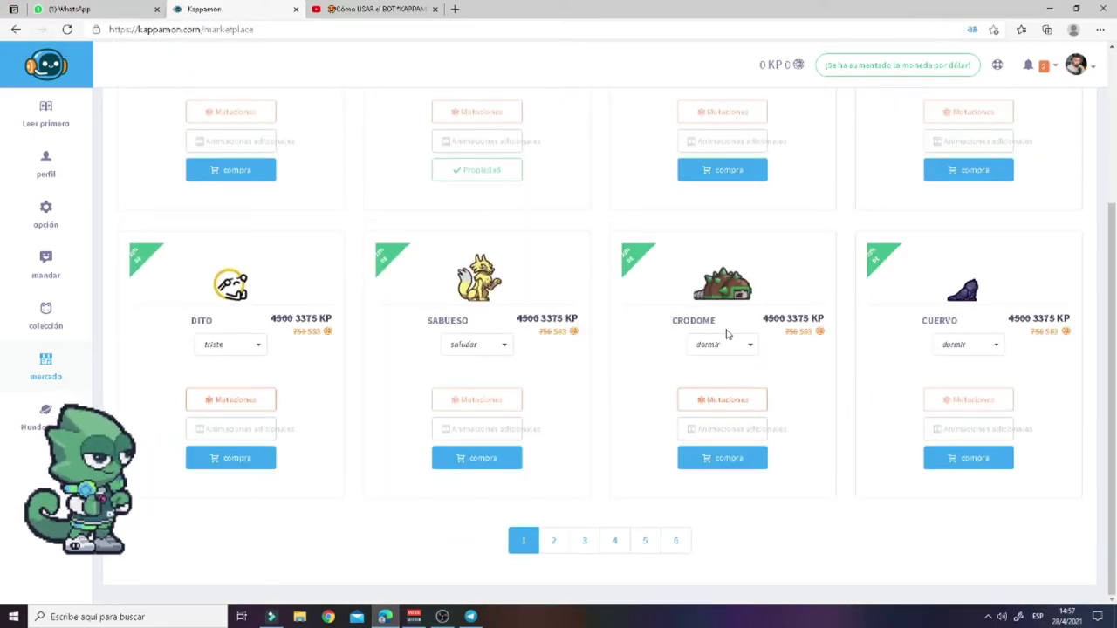
{"action": "left_click", "coordinate": [731, 399]}
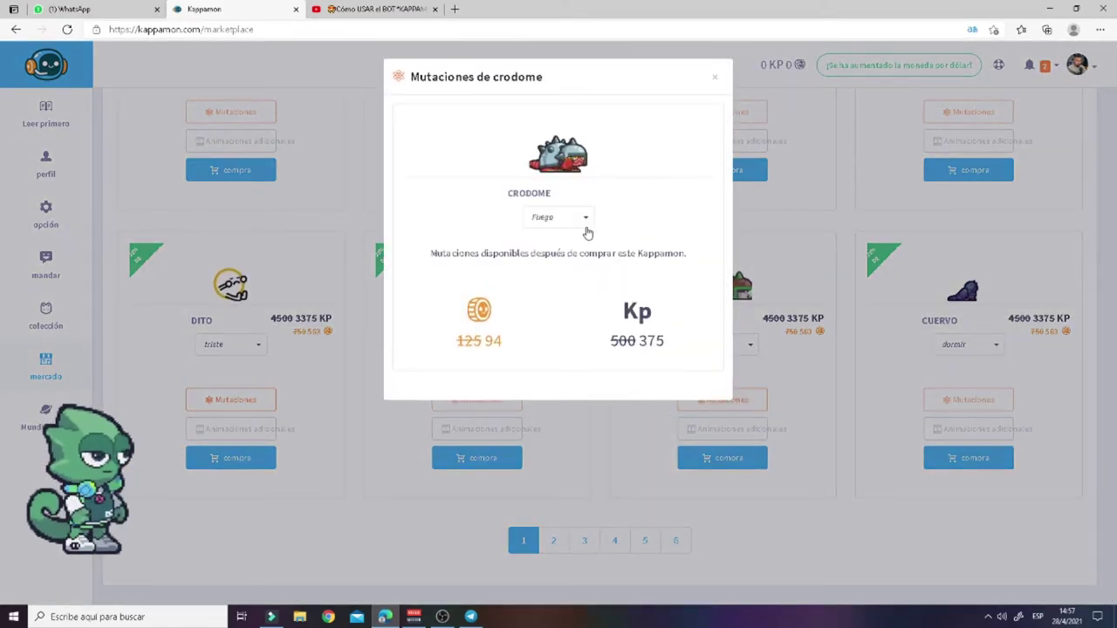
{"action": "left_click", "coordinate": [717, 81]}
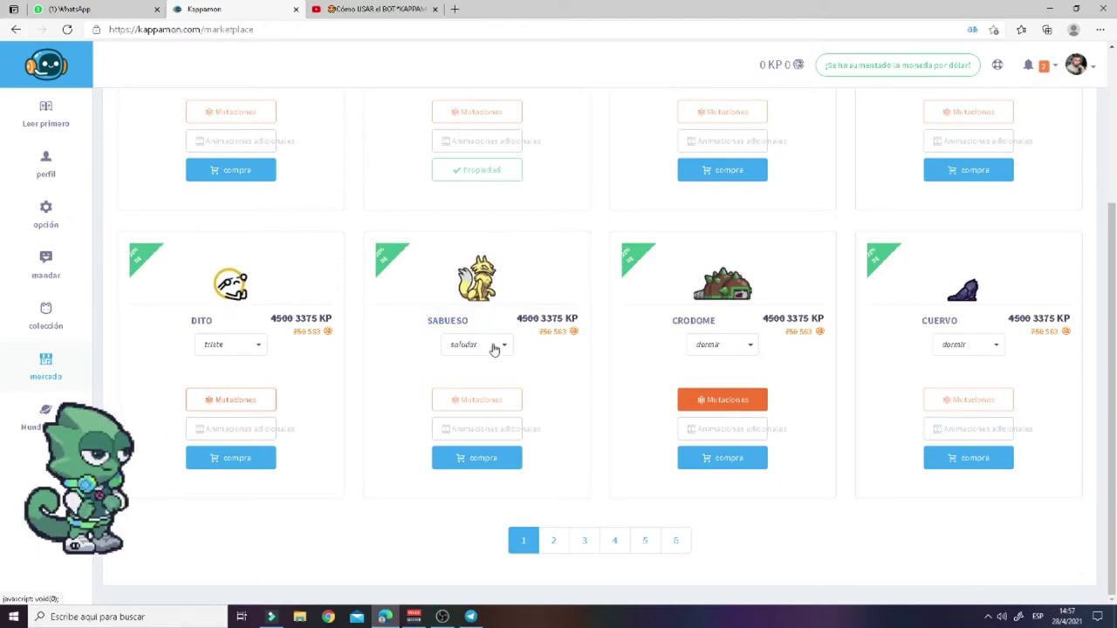
{"action": "left_click", "coordinate": [645, 540]}
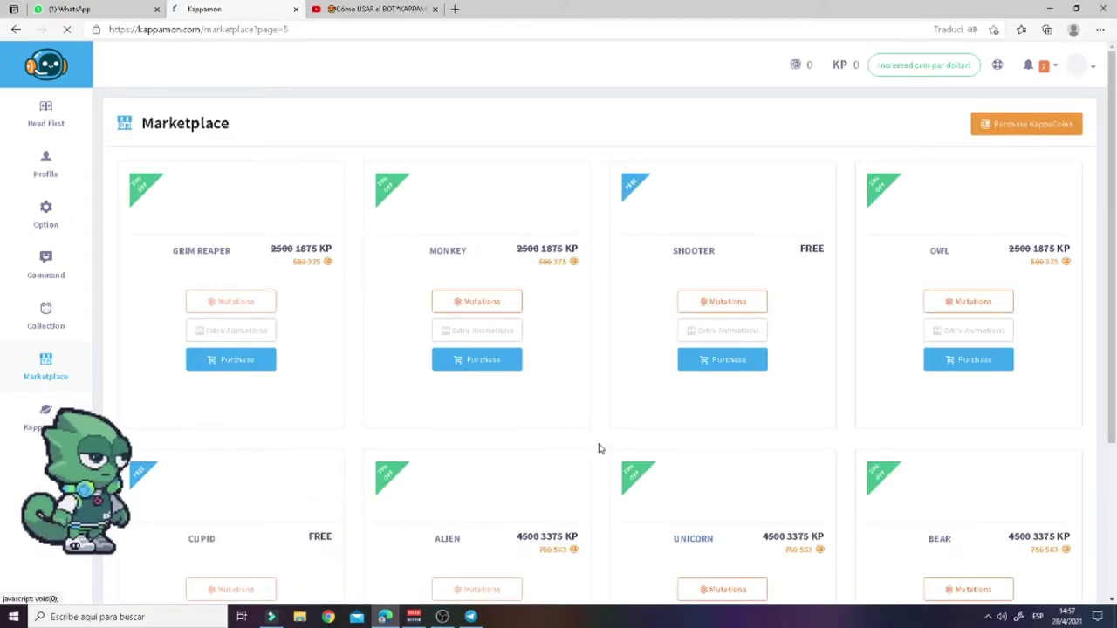
{"action": "scroll", "coordinate": [548, 387], "scroll_direction": "down", "scroll_amount": 1}
{"action": "scroll", "coordinate": [467, 383], "scroll_direction": "down", "scroll_amount": 1}
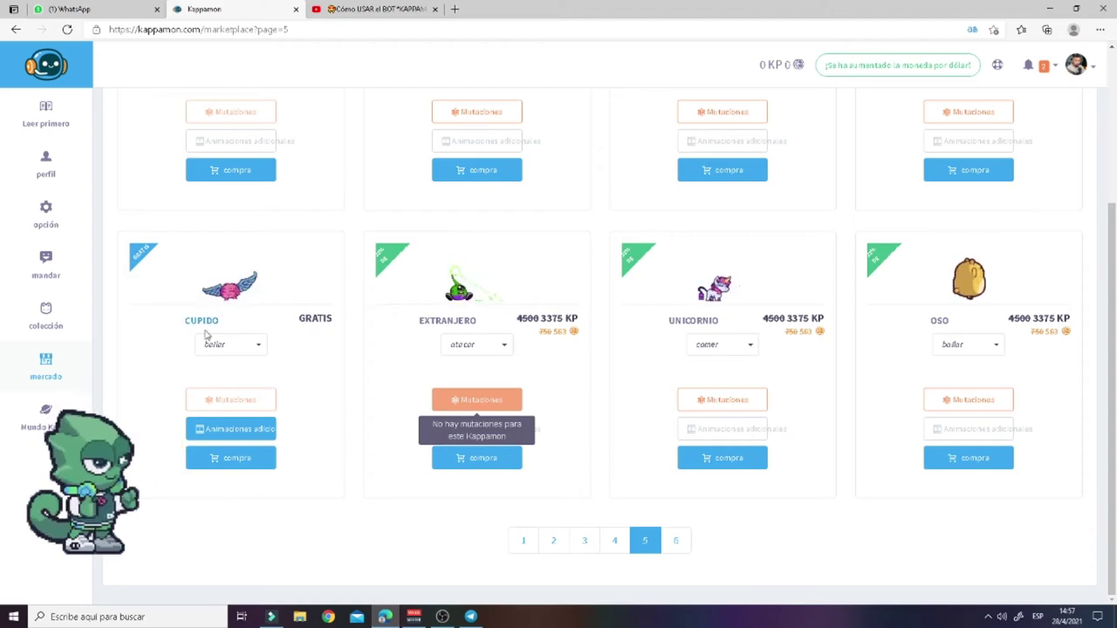
{"action": "left_click", "coordinate": [440, 616]}
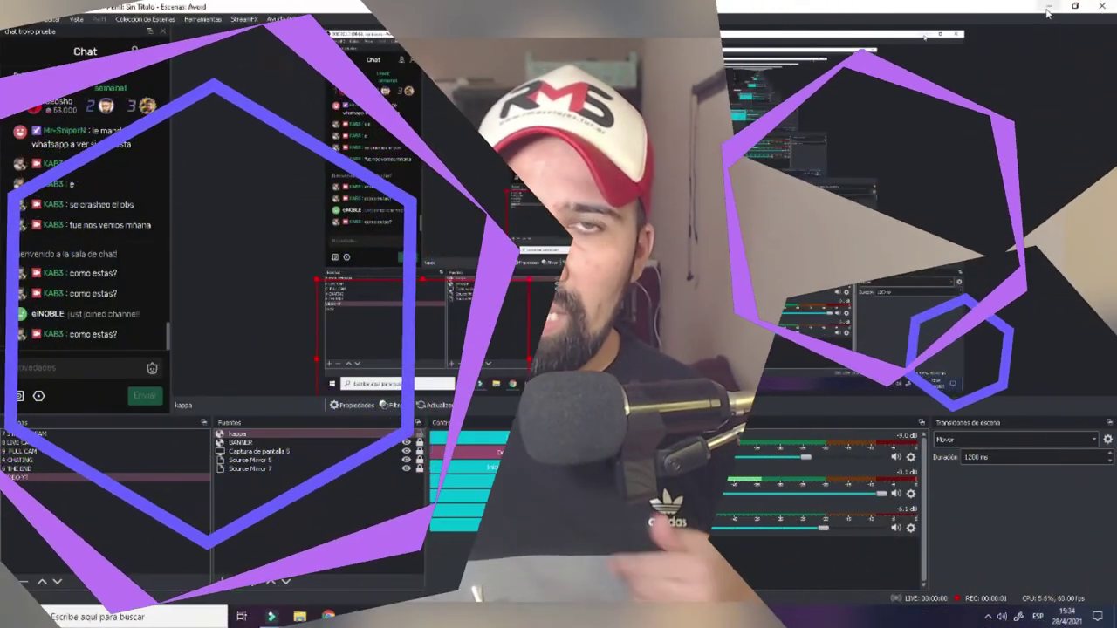
{"action": "left_click", "coordinate": [1048, 9]}
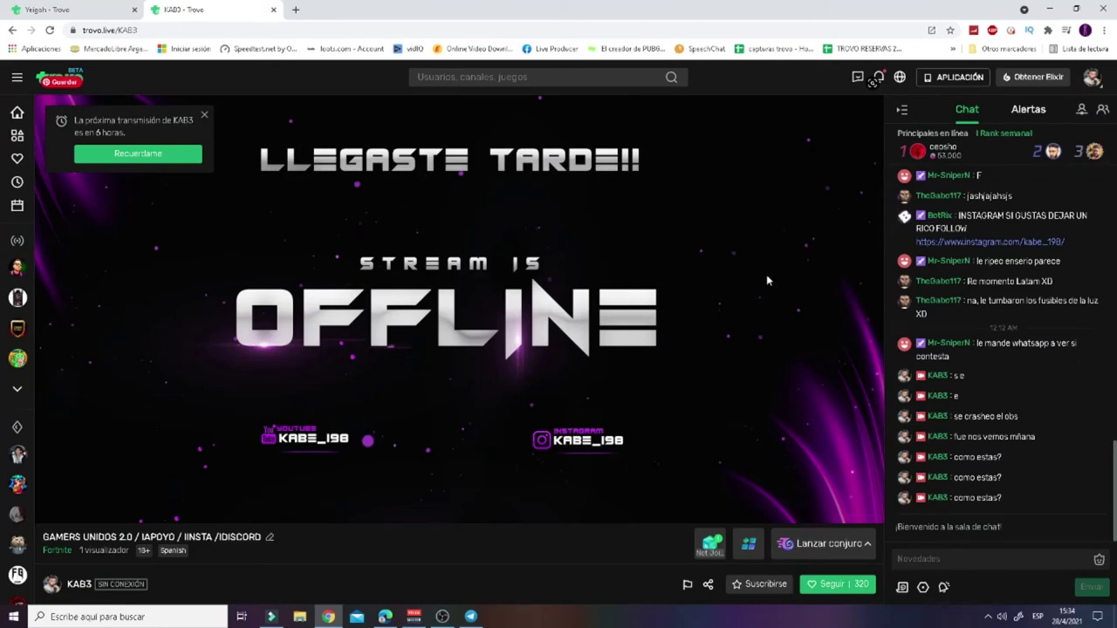
Open Trovo Creator Studio from the avatar menu and go to Mi Crecimiento (My Growth).
{"action": "left_click", "coordinate": [1091, 80]}
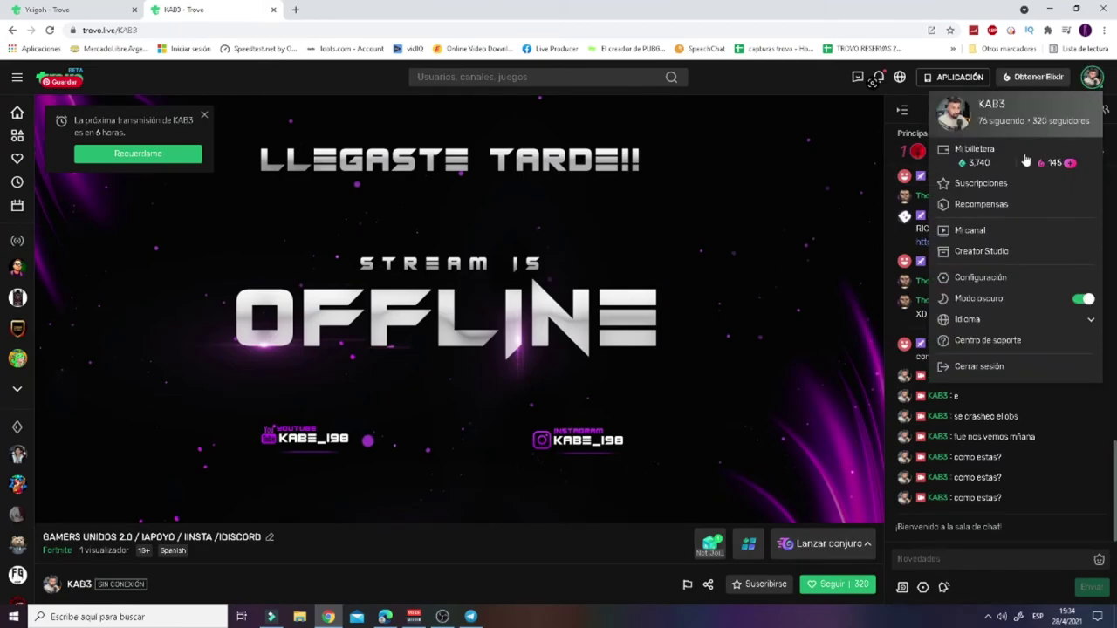
{"action": "left_click", "coordinate": [981, 253]}
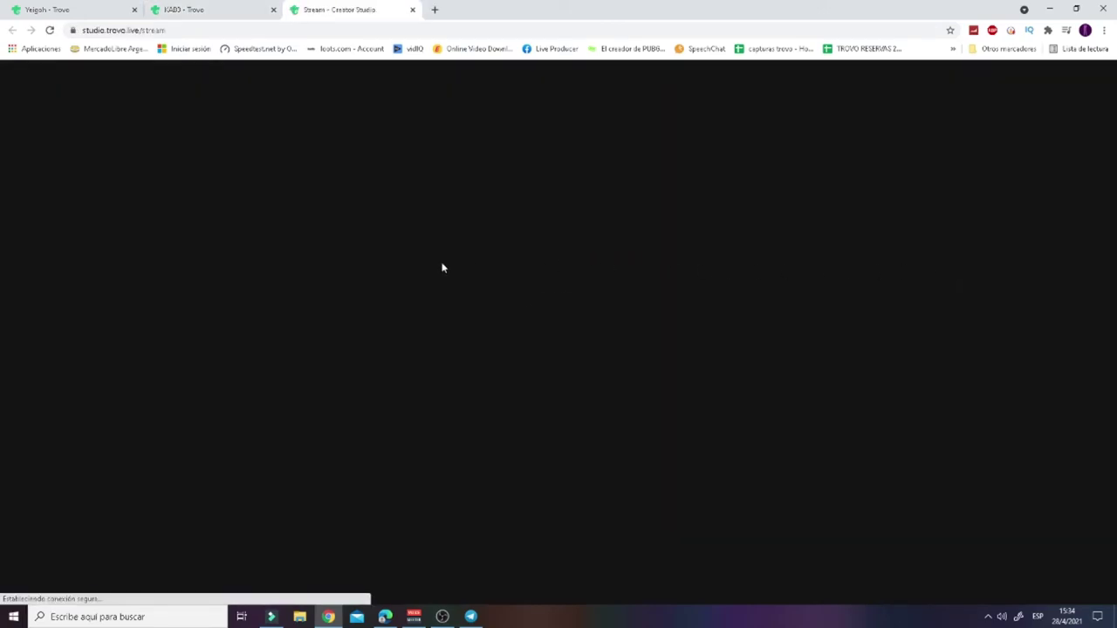
{"action": "scroll", "coordinate": [305, 314], "scroll_direction": "down", "scroll_amount": 2}
{"action": "scroll", "coordinate": [304, 317], "scroll_direction": "down", "scroll_amount": 1}
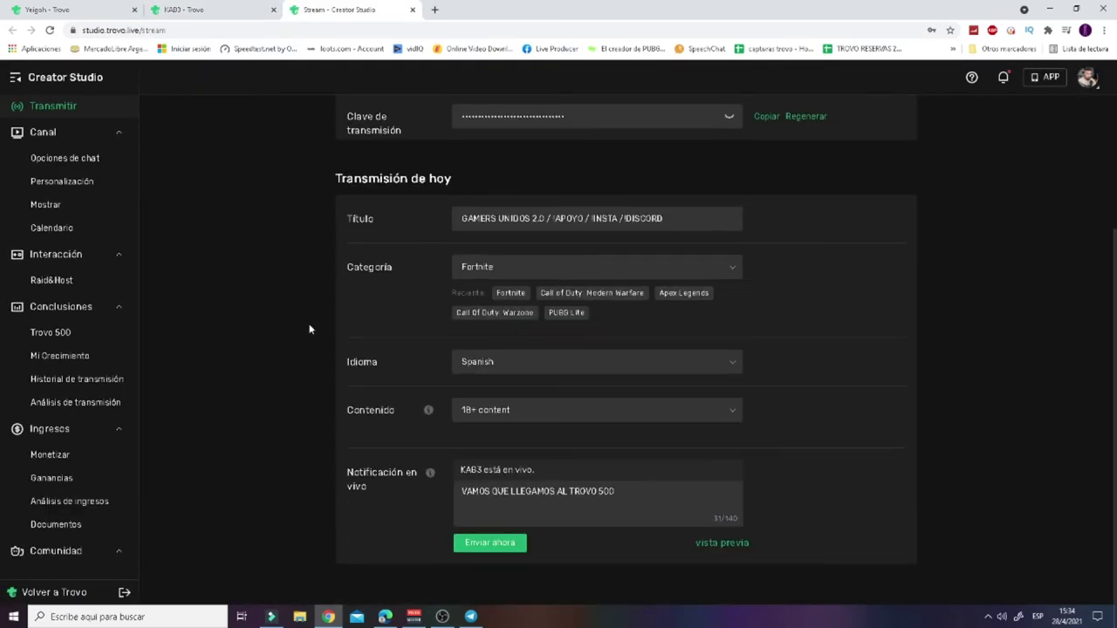
{"action": "left_click", "coordinate": [50, 357]}
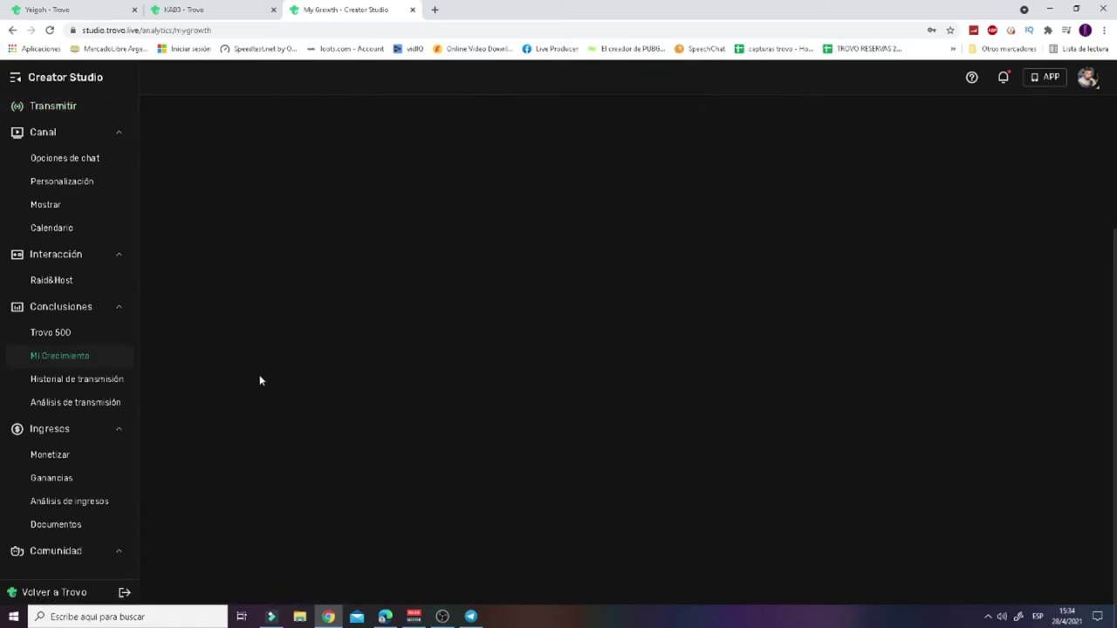
Open Mi lista de referencias under the Programa de Referencia section.
{"action": "scroll", "coordinate": [260, 380], "scroll_direction": "down", "scroll_amount": 2}
{"action": "scroll", "coordinate": [259, 381], "scroll_direction": "down", "scroll_amount": 4}
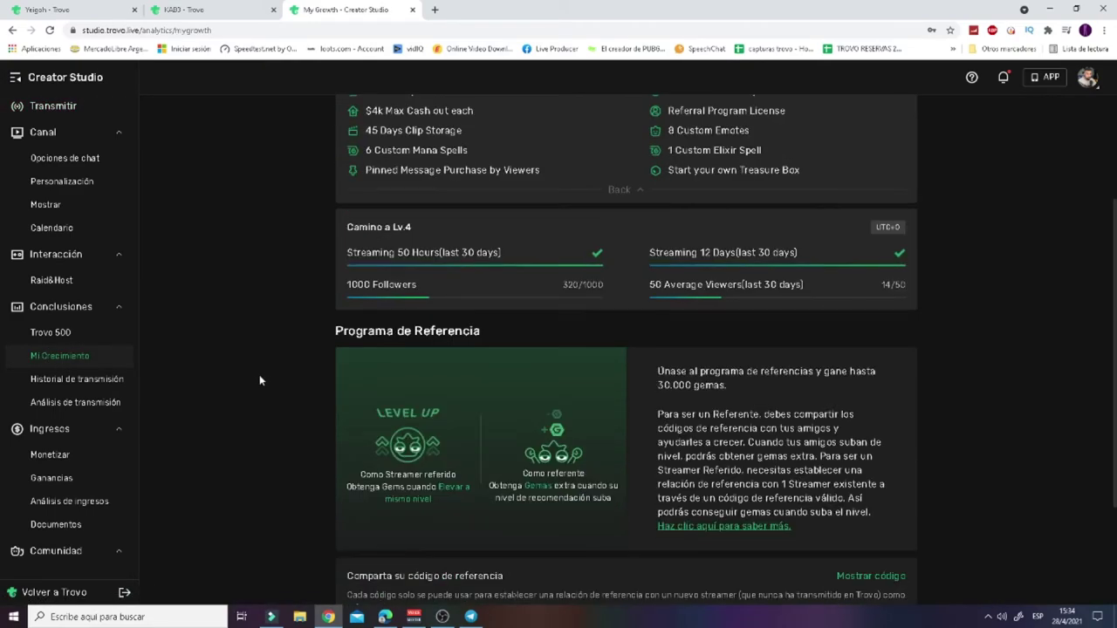
{"action": "scroll", "coordinate": [365, 389], "scroll_direction": "up", "scroll_amount": 2}
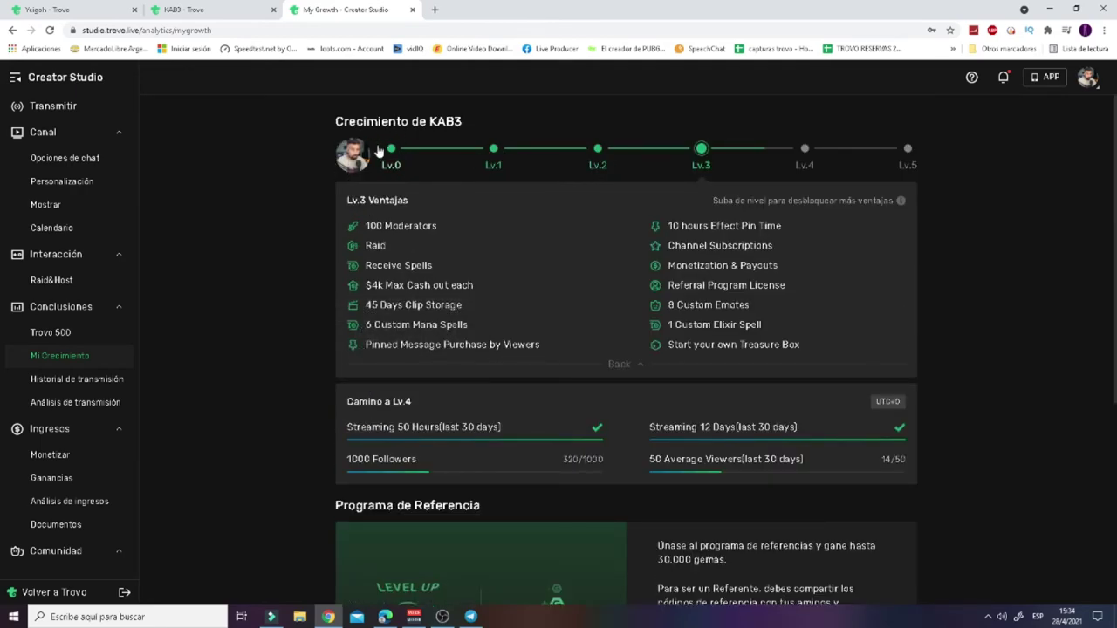
{"action": "scroll", "coordinate": [592, 311], "scroll_direction": "down", "scroll_amount": 1}
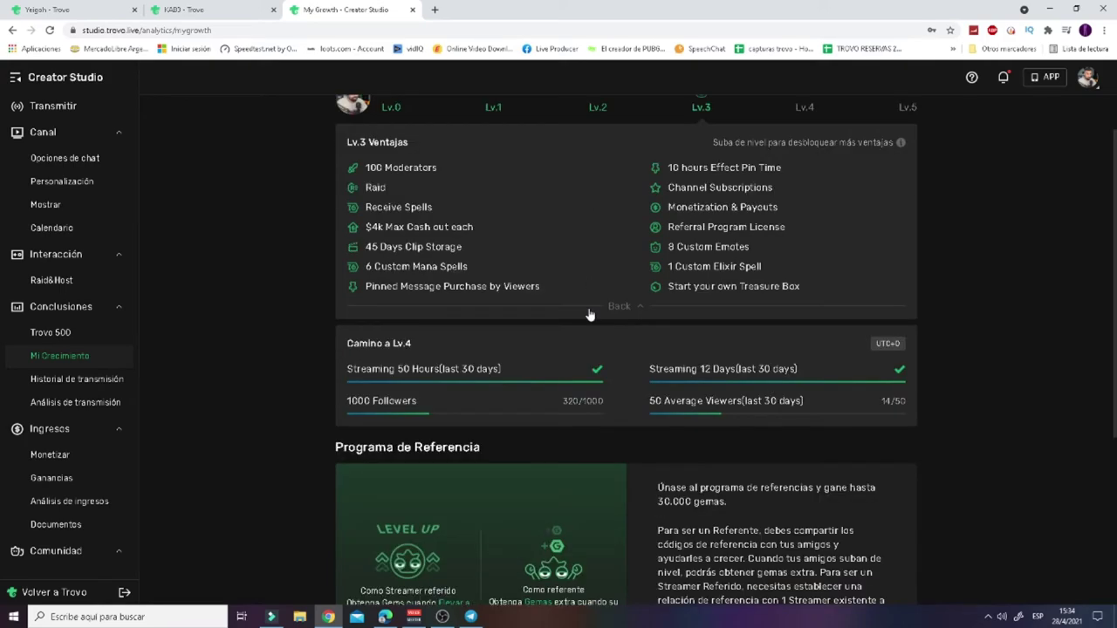
{"action": "scroll", "coordinate": [577, 321], "scroll_direction": "down", "scroll_amount": 5}
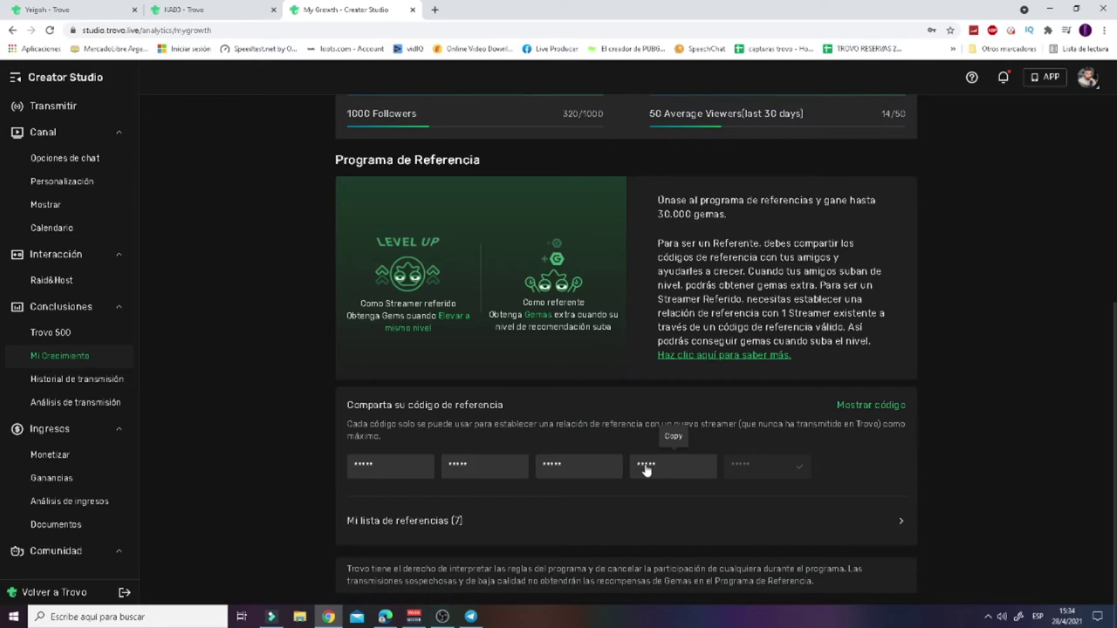
{"action": "left_click", "coordinate": [434, 521]}
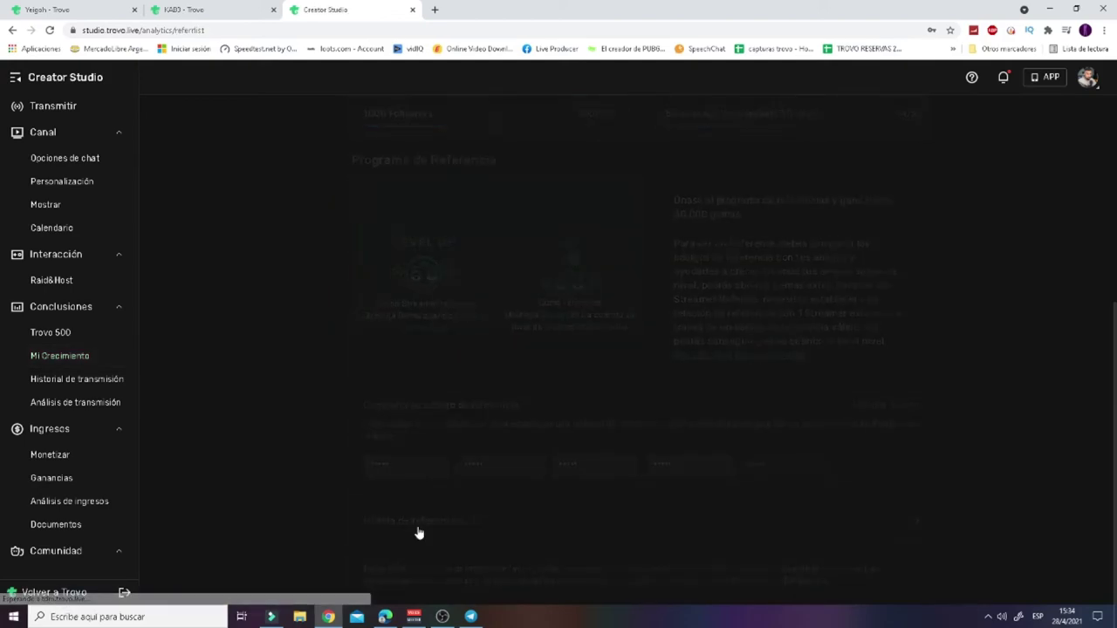